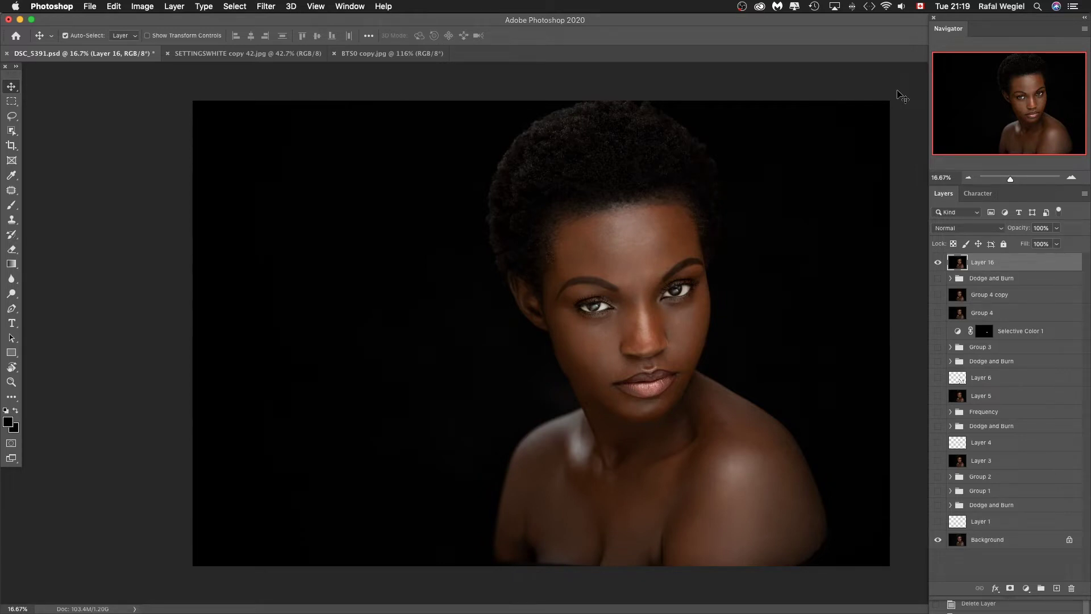
Review the lighting setup in BTS0 copy.jpg and the camera settings in SETTINGSWHITE copy 42.jpg, and return to DSC_5391.psd
{"action": "left_click", "coordinate": [404, 53]}
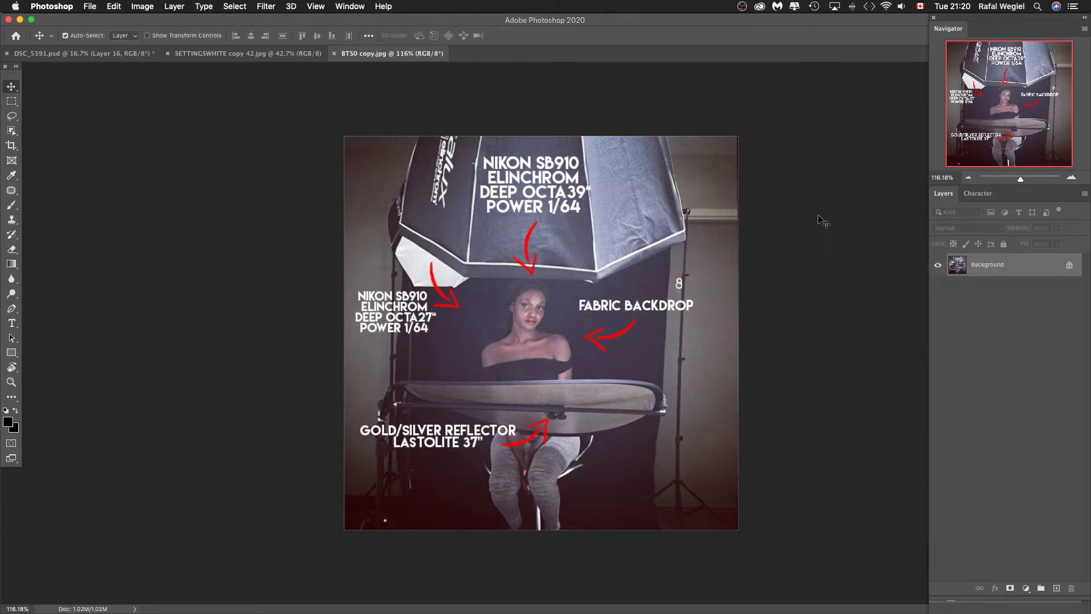
{"action": "left_click", "coordinate": [230, 54]}
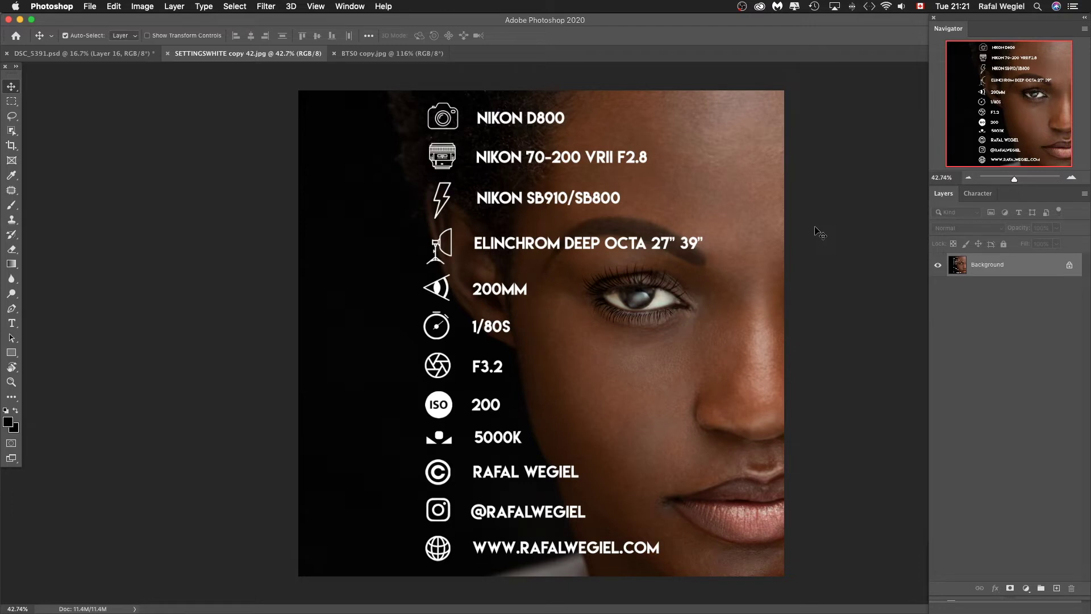
{"action": "left_click", "coordinate": [72, 55]}
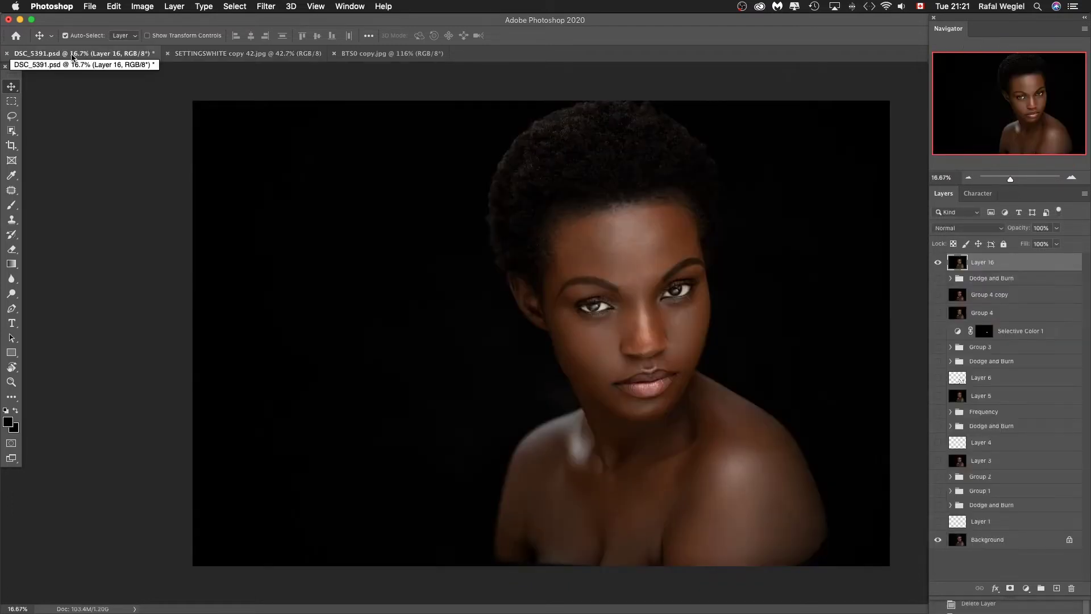
Toggle the visibility of Layer 16 to compare the retouched portrait with the original, and leave the layer hidden
{"action": "left_click", "coordinate": [937, 263]}
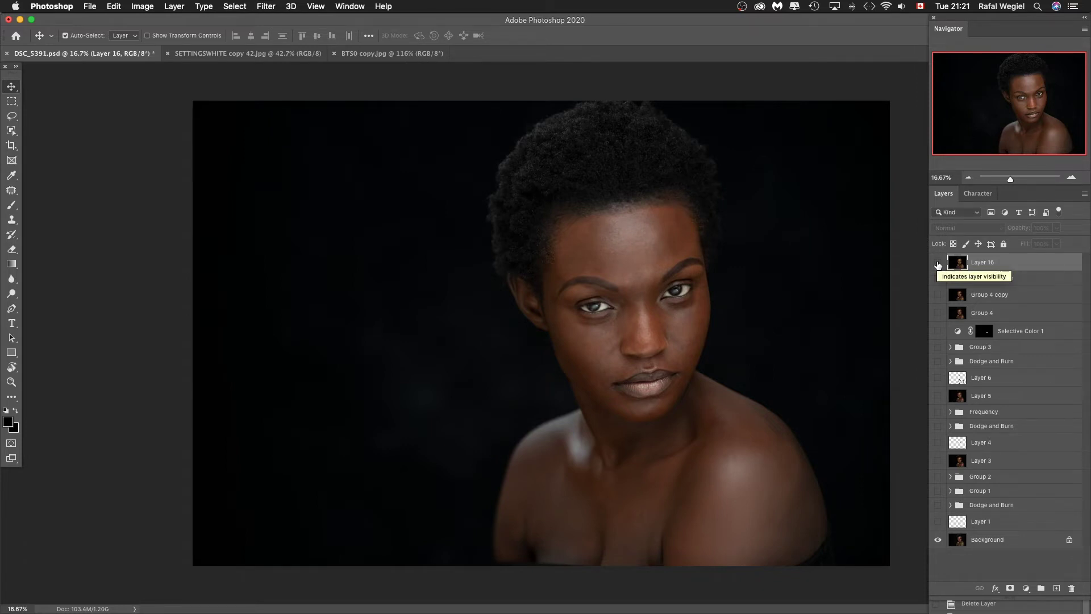
{"action": "left_click", "coordinate": [937, 264]}
{"action": "left_click", "coordinate": [937, 264]}
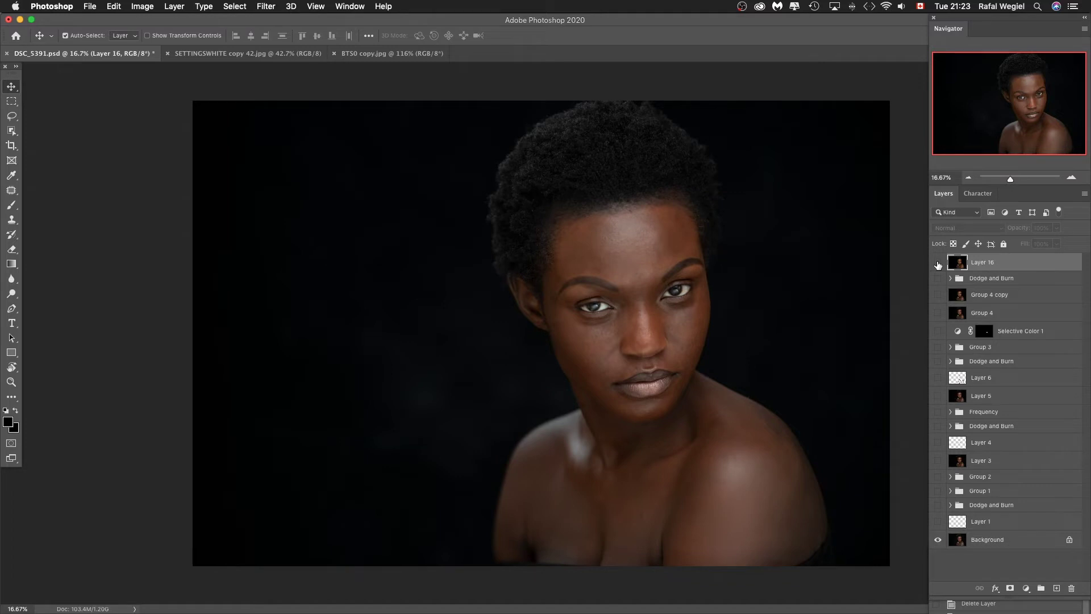
{"action": "left_click", "coordinate": [937, 263]}
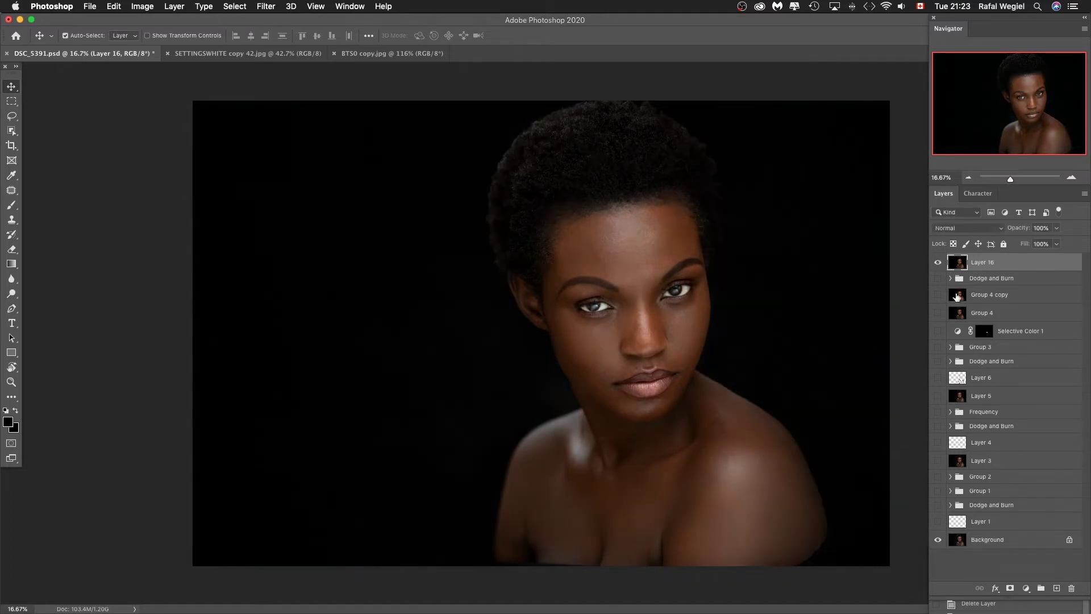
{"action": "left_click", "coordinate": [938, 262]}
{"action": "left_click", "coordinate": [937, 263]}
{"action": "left_click", "coordinate": [937, 263]}
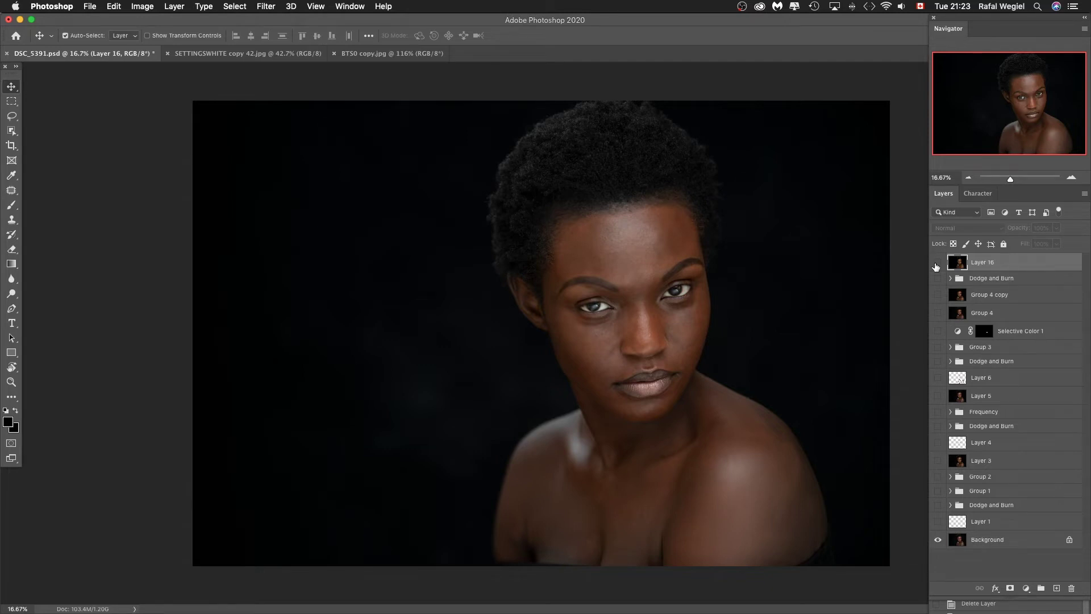
Examine the original portrait's face, neck and shoulders up close
{"action": "key", "text": "super+plus"}
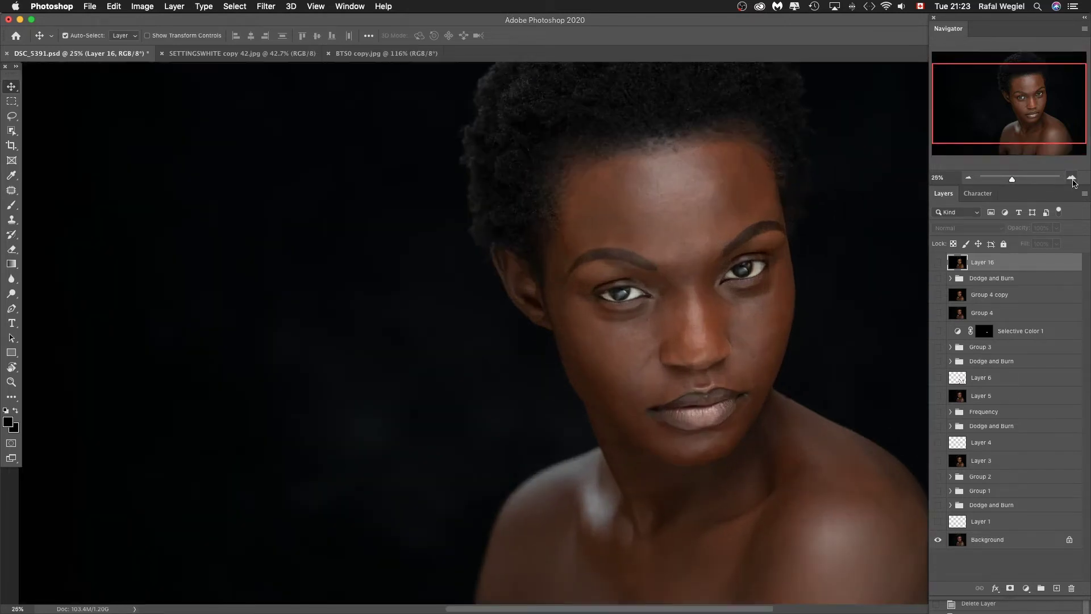
{"action": "scroll", "coordinate": [793, 280], "scroll_direction": "right", "scroll_amount": 8}
{"action": "scroll", "coordinate": [793, 280], "scroll_direction": "down", "scroll_amount": 5}
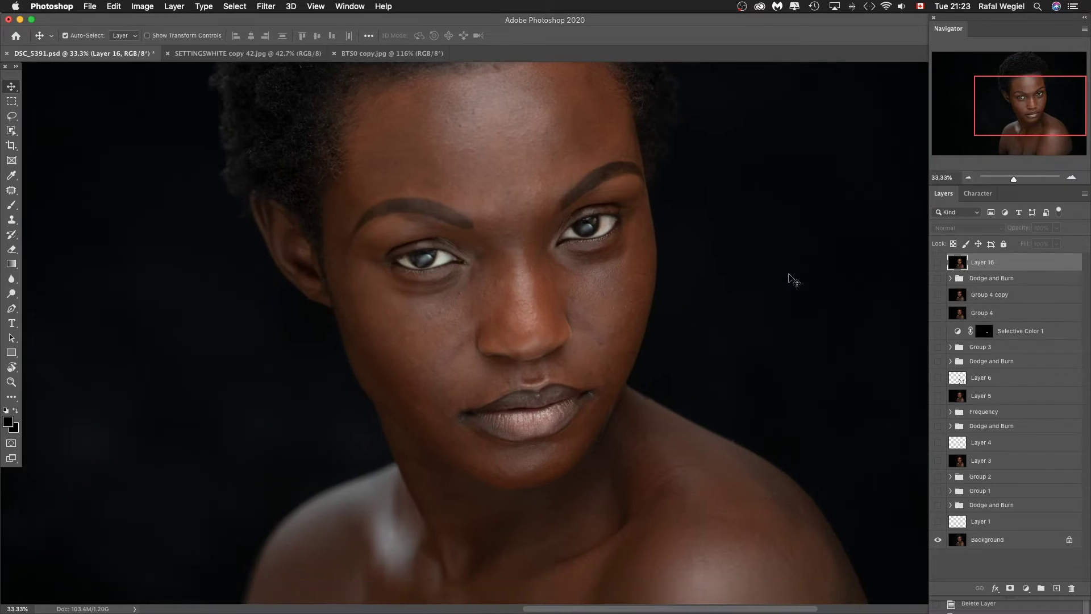
{"action": "scroll", "coordinate": [793, 281], "scroll_direction": "down", "scroll_amount": 3}
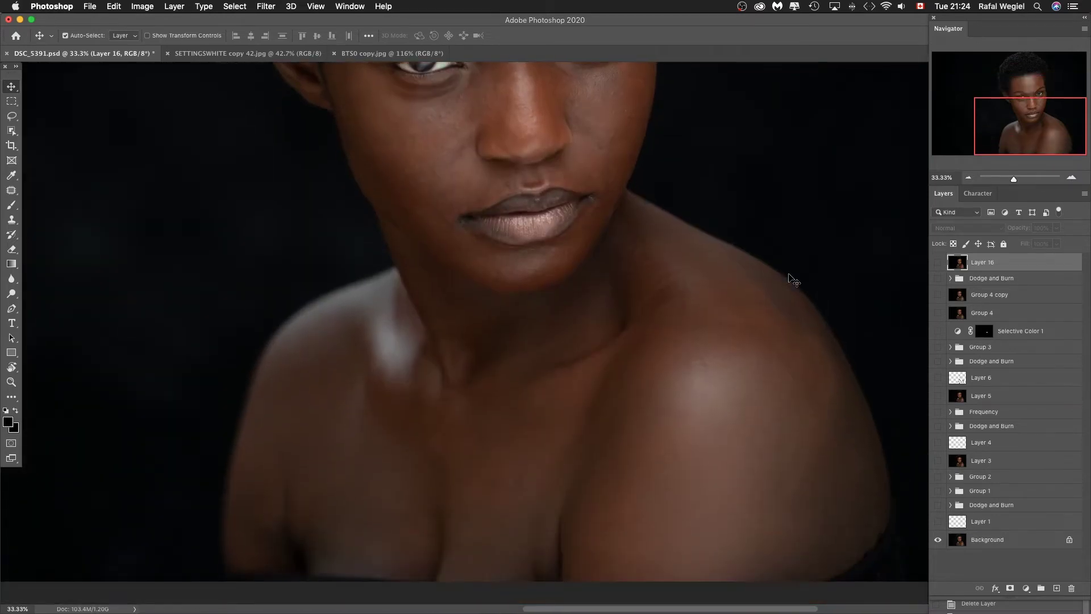
{"action": "scroll", "coordinate": [793, 281], "scroll_direction": "up", "scroll_amount": 2}
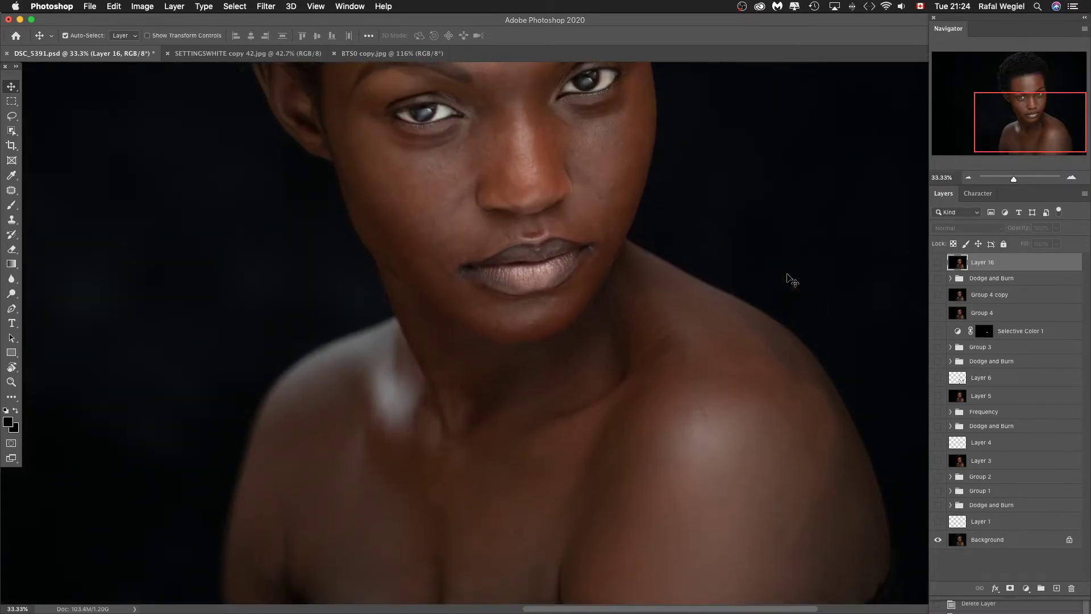
{"action": "scroll", "coordinate": [792, 281], "scroll_direction": "up", "scroll_amount": 3}
{"action": "left_click", "coordinate": [968, 178]}
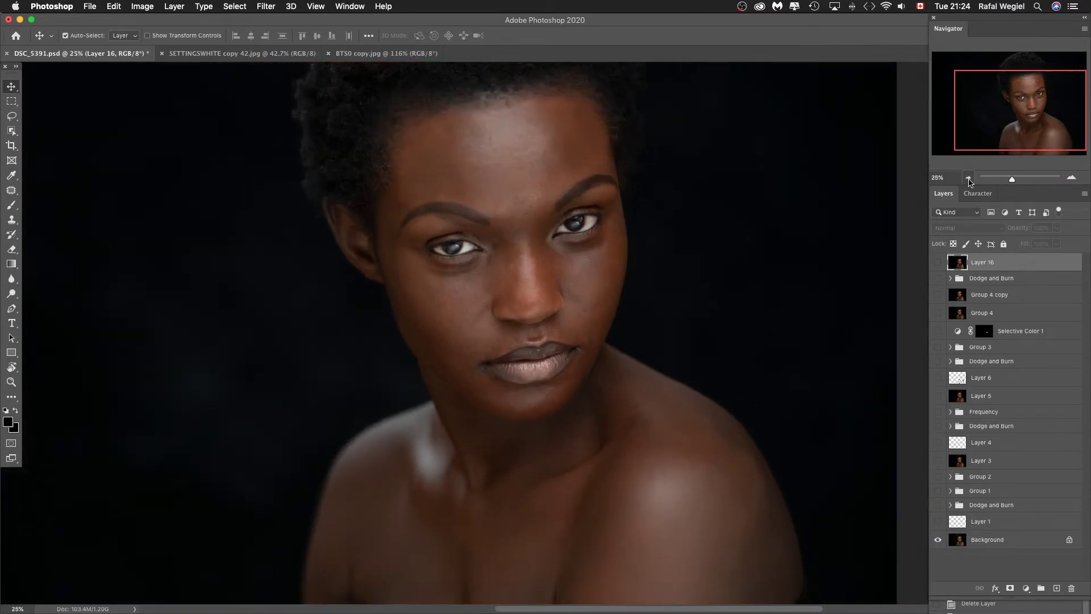
{"action": "left_click", "coordinate": [968, 178]}
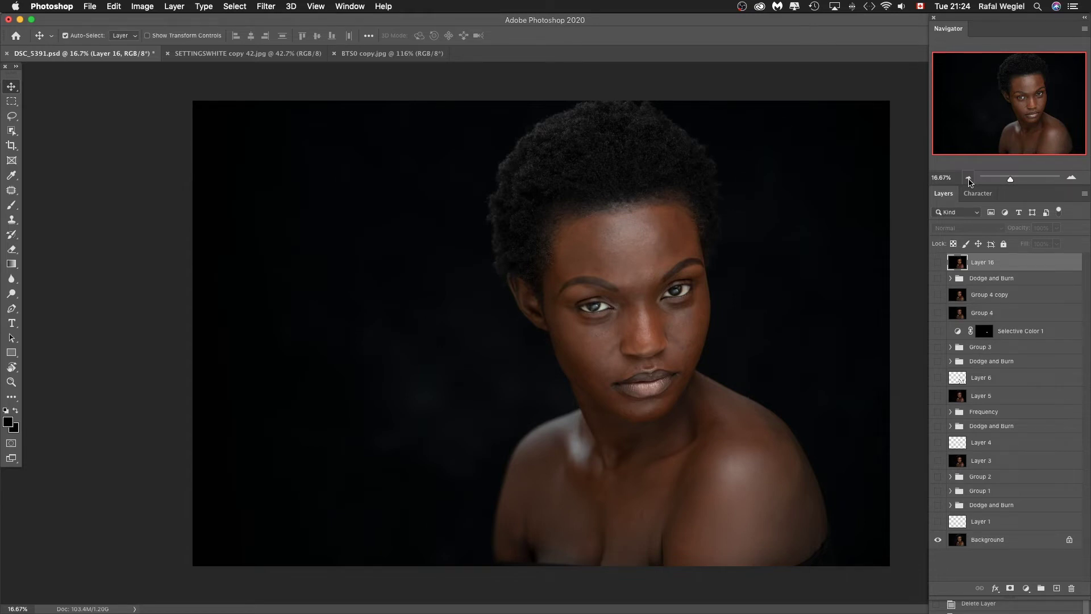
Compare the whole original portrait with the finished retouch in Layer 16 again, ending on the original
{"action": "left_click", "coordinate": [938, 262]}
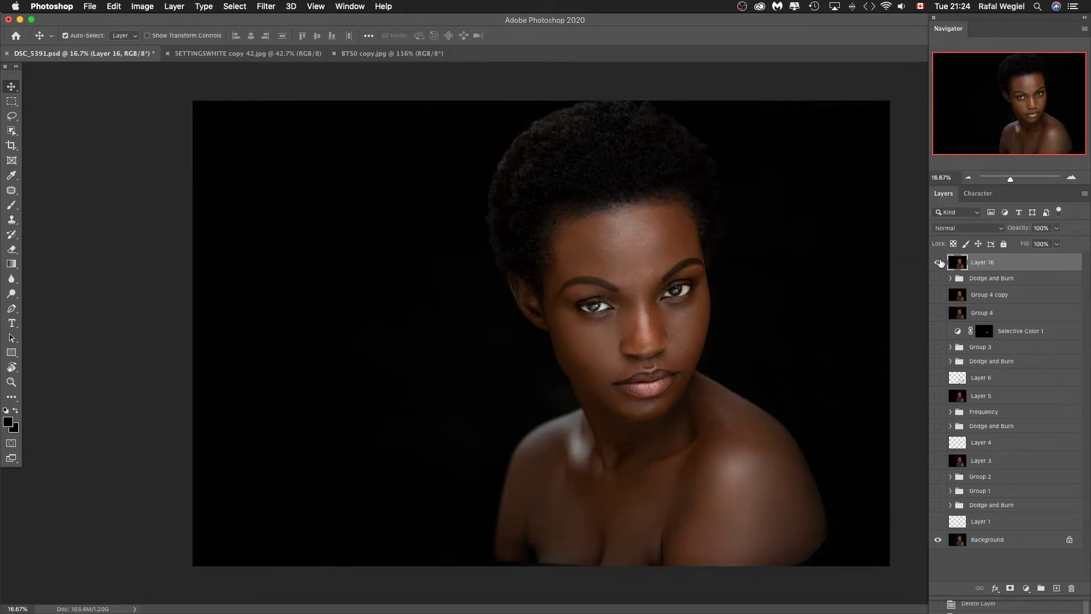
{"action": "left_click", "coordinate": [938, 262]}
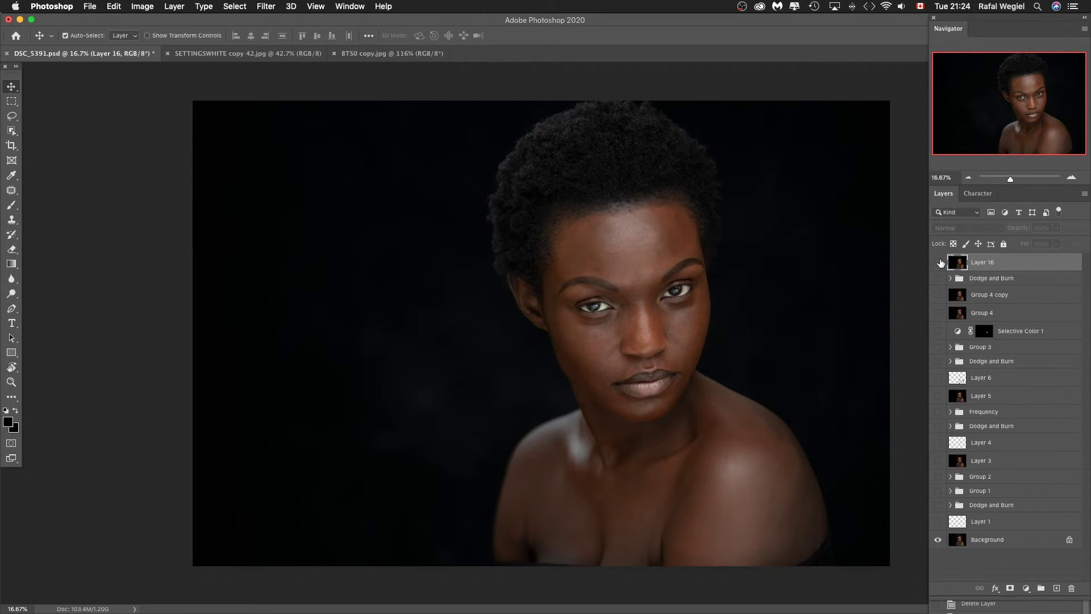
{"action": "left_click", "coordinate": [938, 262]}
{"action": "left_click", "coordinate": [938, 262]}
Compare the face at 50% zoom with and without Layer 1, ending with the layer hidden
{"action": "left_click", "coordinate": [938, 521]}
{"action": "left_click", "coordinate": [1072, 177]}
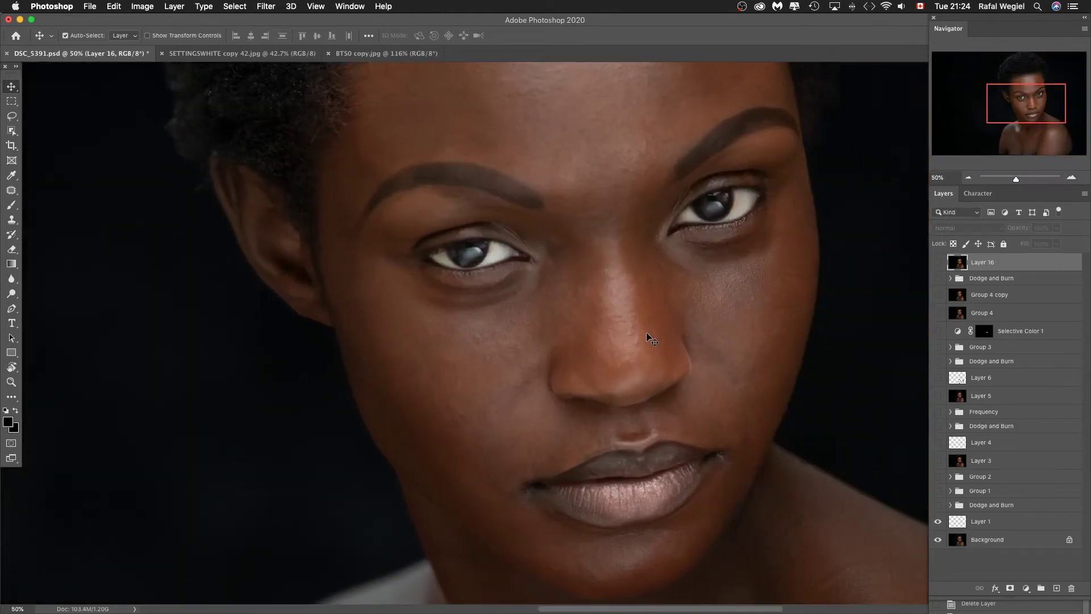
{"action": "left_click", "coordinate": [937, 521]}
{"action": "left_click", "coordinate": [937, 521]}
{"action": "left_click", "coordinate": [937, 521]}
{"action": "left_click", "coordinate": [938, 521]}
{"action": "left_click", "coordinate": [938, 521]}
{"action": "left_click", "coordinate": [937, 521]}
{"action": "left_click", "coordinate": [937, 521]}
Examine the skin around the cheeks, mouth and neck without Layer 1, and make Layer 1 visible
{"action": "scroll", "coordinate": [653, 256], "scroll_direction": "right", "scroll_amount": 3}
{"action": "scroll", "coordinate": [654, 255], "scroll_direction": "down", "scroll_amount": 2}
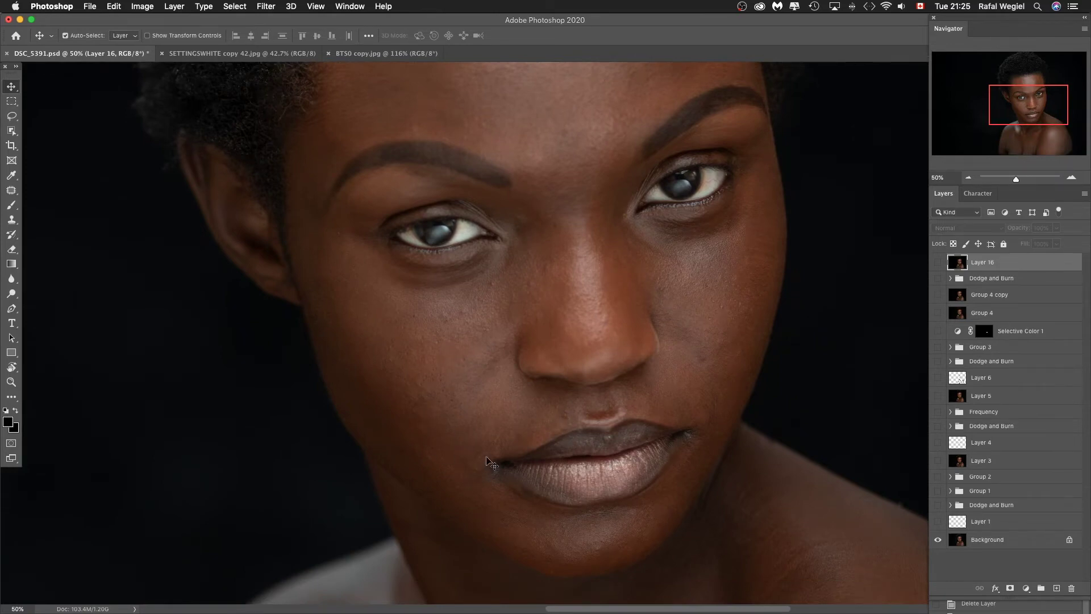
{"action": "scroll", "coordinate": [488, 458], "scroll_direction": "right", "scroll_amount": 2}
{"action": "scroll", "coordinate": [487, 458], "scroll_direction": "down", "scroll_amount": 2}
{"action": "scroll", "coordinate": [488, 461], "scroll_direction": "down", "scroll_amount": 3}
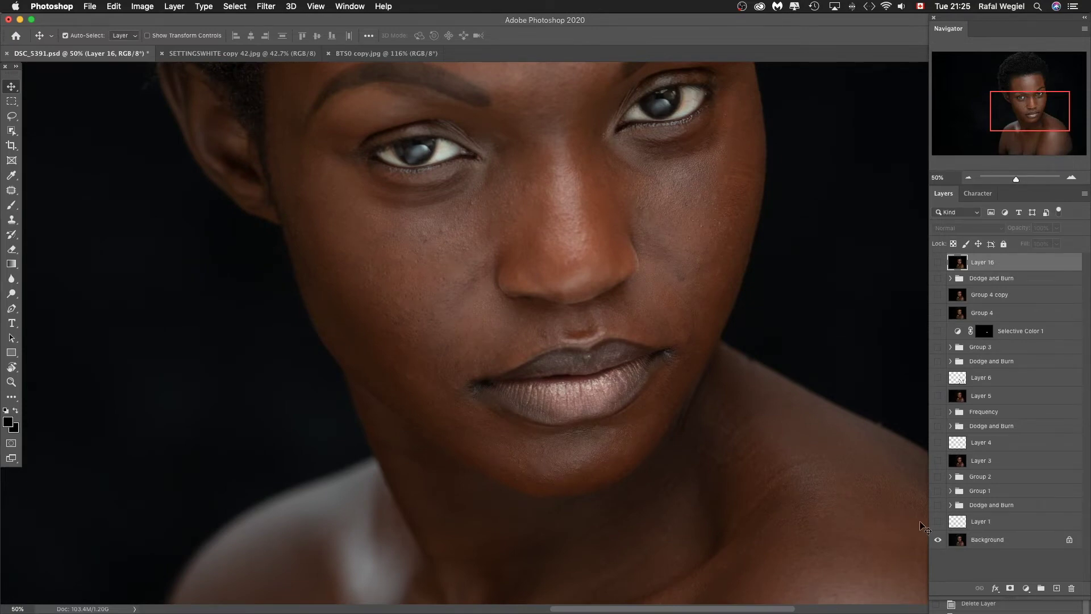
{"action": "left_click", "coordinate": [937, 521]}
{"action": "left_click", "coordinate": [968, 177]}
{"action": "left_click", "coordinate": [968, 178]}
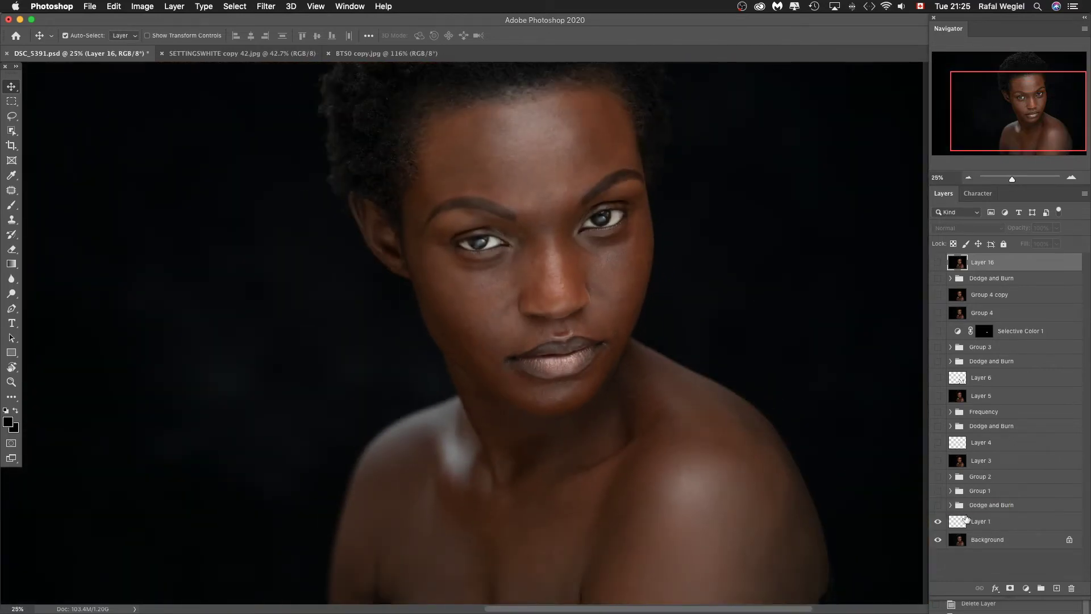
Make the Dodge and Burn group directly above Layer 1 visible and check its effect on the portrait
{"action": "left_click", "coordinate": [938, 505]}
{"action": "left_click", "coordinate": [969, 178]}
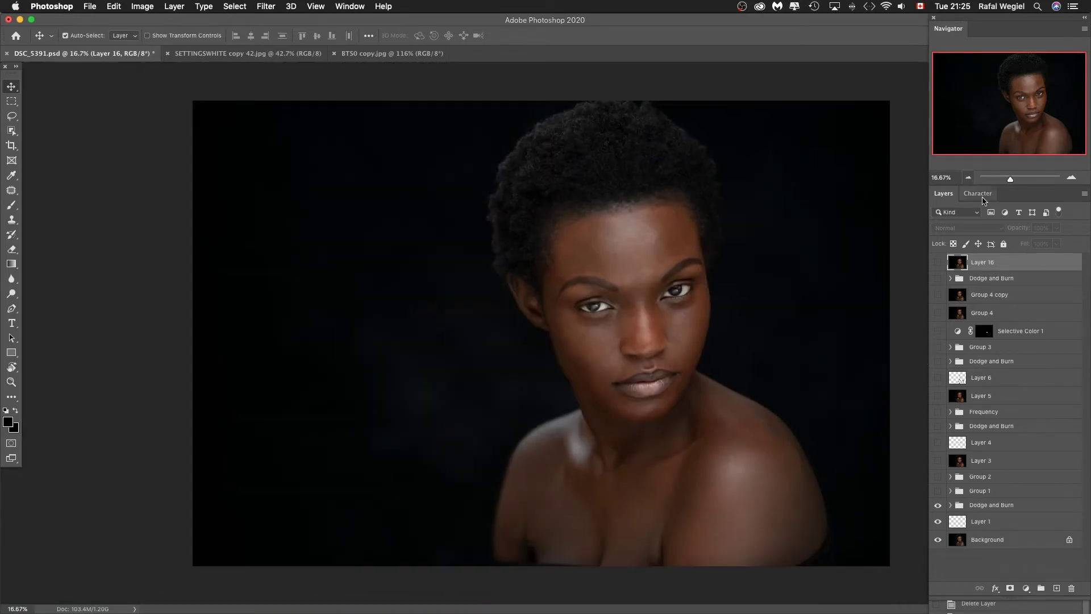
{"action": "left_click", "coordinate": [1071, 178]}
{"action": "scroll", "coordinate": [829, 287], "scroll_direction": "right", "scroll_amount": 5}
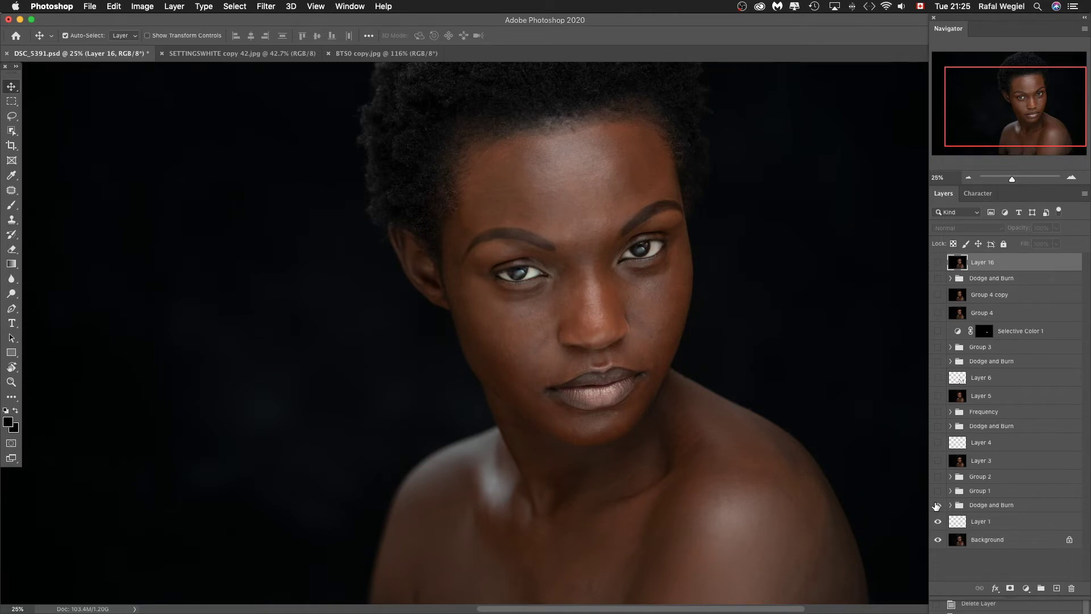
{"action": "left_click", "coordinate": [938, 505]}
{"action": "left_click", "coordinate": [968, 177]}
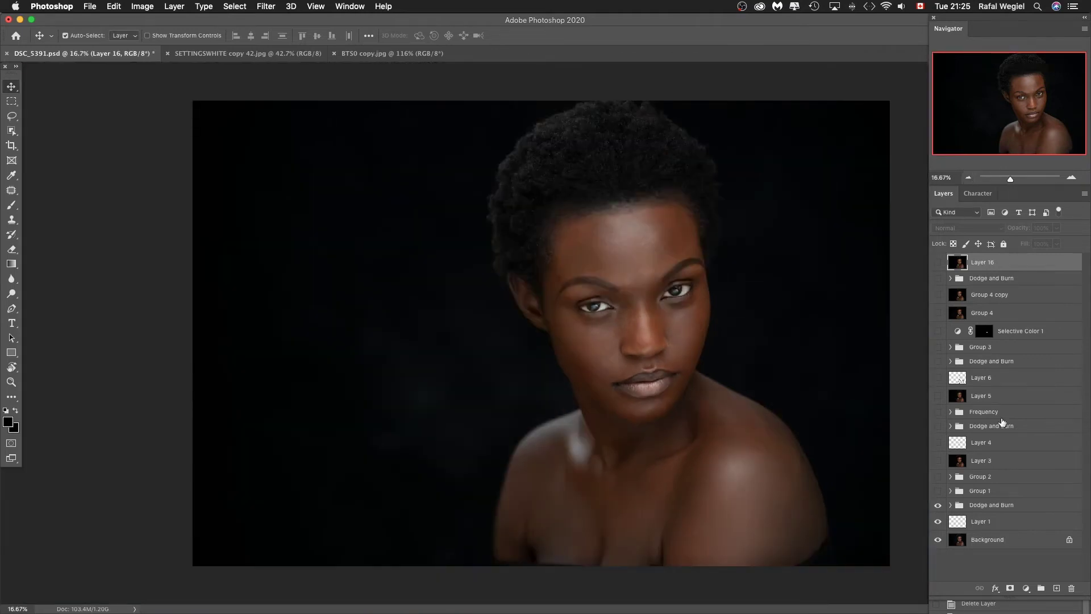
Make Group 1 visible and compare the face with and without it at 33.33% zoom
{"action": "left_click", "coordinate": [938, 491]}
{"action": "left_click", "coordinate": [1071, 177]}
{"action": "left_click", "coordinate": [1071, 177]}
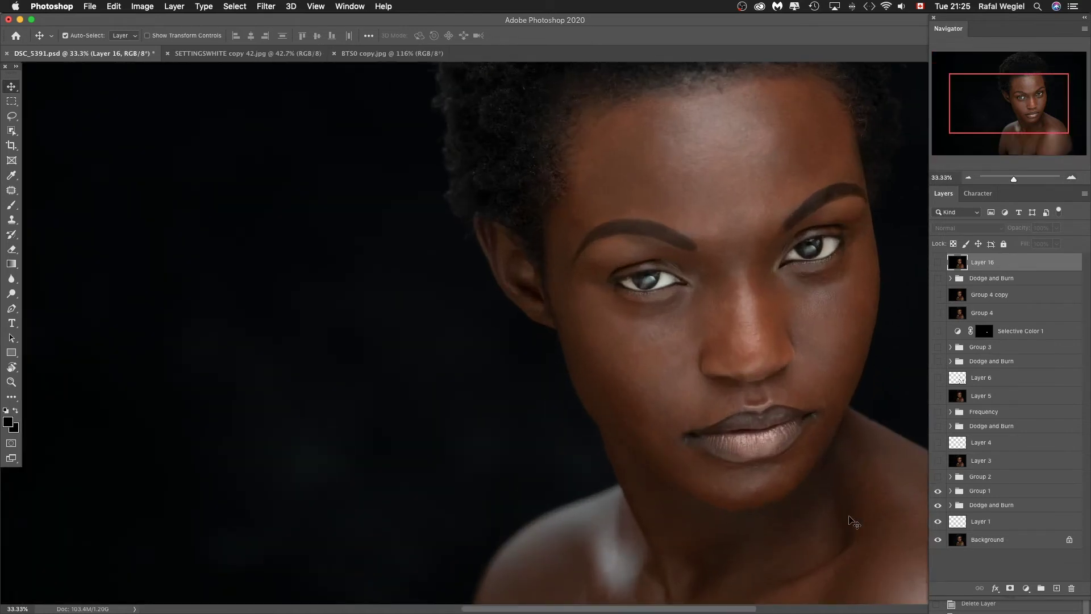
{"action": "left_click", "coordinate": [938, 491]}
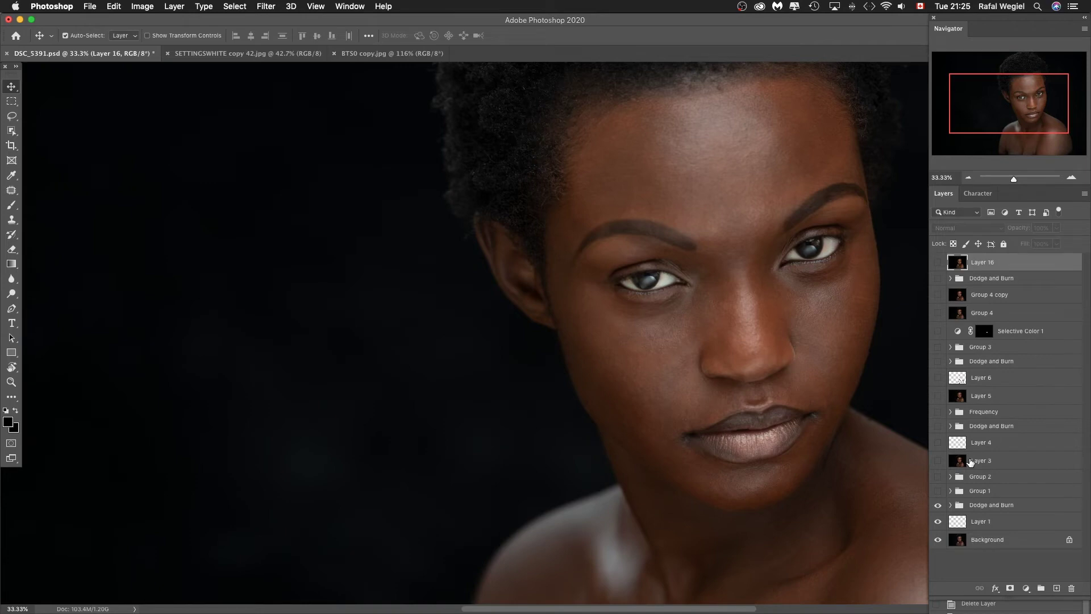
{"action": "left_click", "coordinate": [937, 491]}
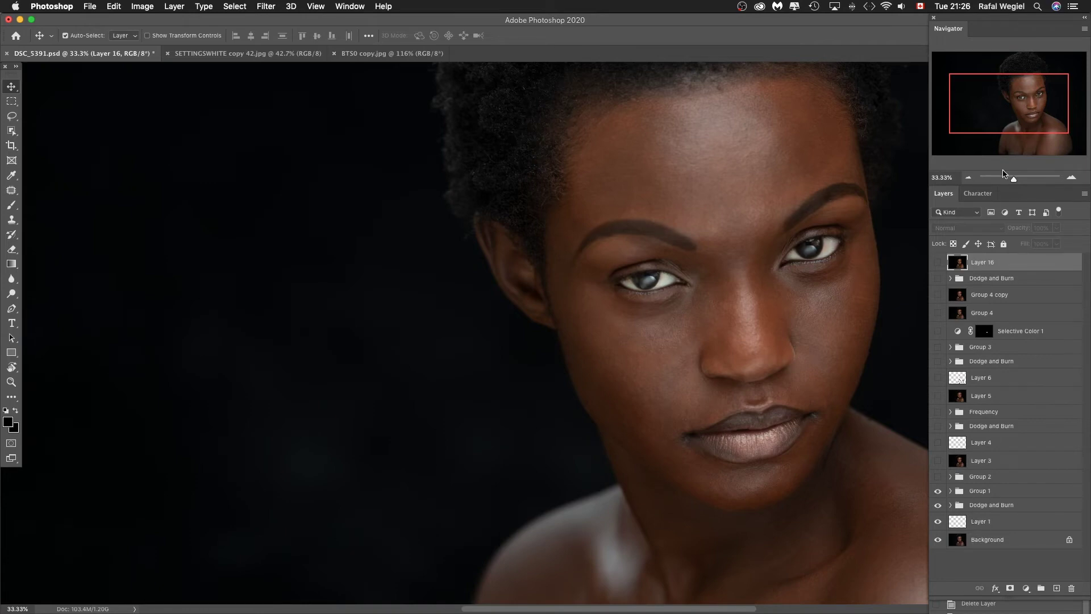
Make Group 2 visible and check its effect on the whole portrait
{"action": "left_click", "coordinate": [968, 176]}
{"action": "left_click", "coordinate": [938, 477]}
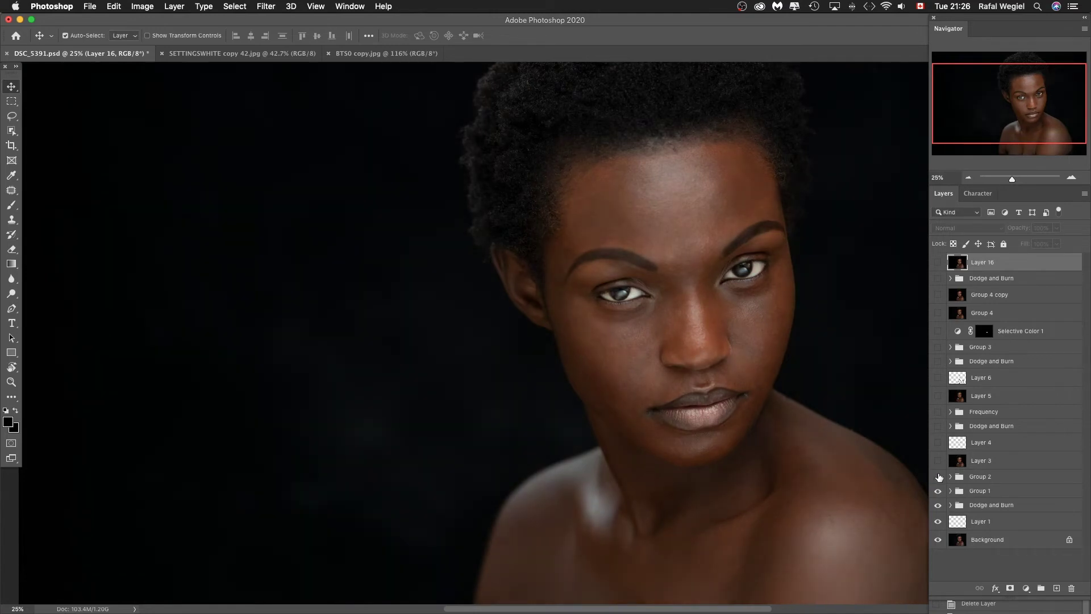
{"action": "left_click", "coordinate": [968, 177]}
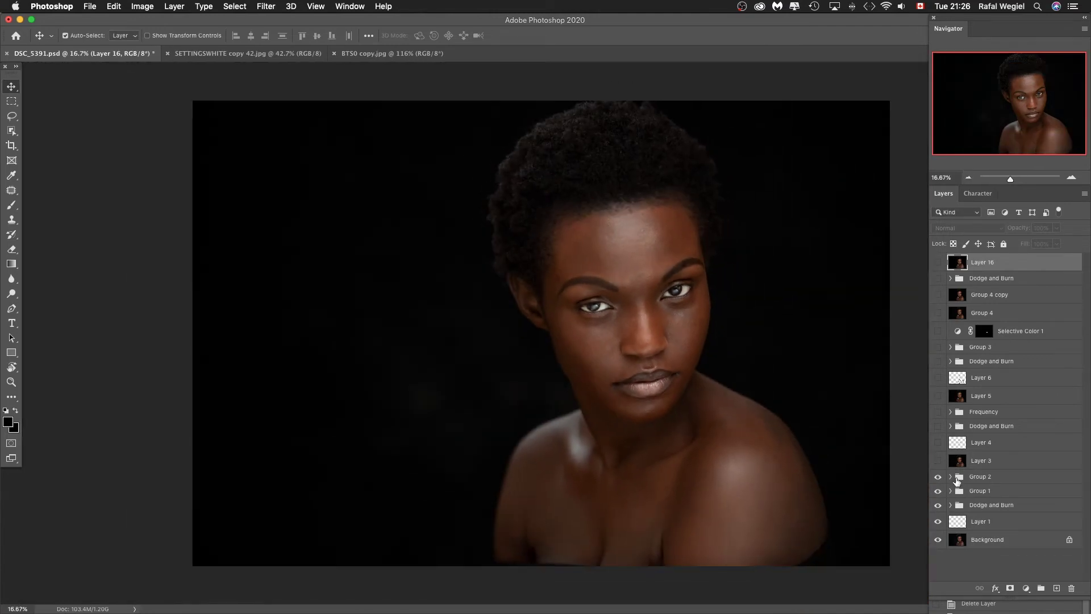
{"action": "left_click", "coordinate": [938, 477]}
Make Layer 3 visible, toggling it to compare the portrait with and without it
{"action": "left_click", "coordinate": [938, 461]}
{"action": "left_click", "coordinate": [938, 460]}
{"action": "left_click", "coordinate": [938, 461]}
Make Layer 4 visible and compare the face up close with and without it
{"action": "left_click", "coordinate": [1071, 178]}
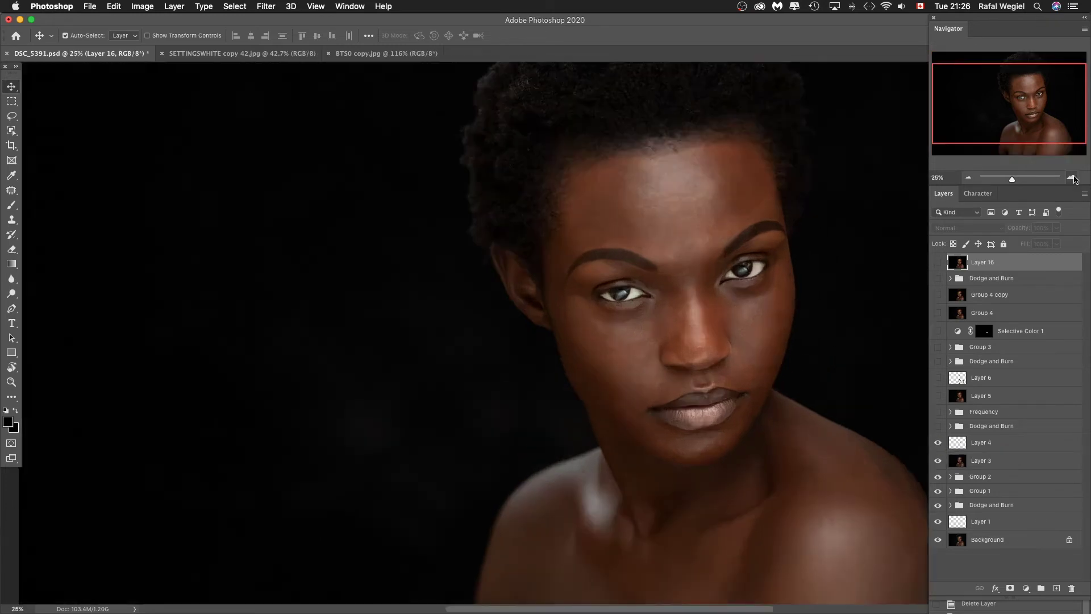
{"action": "left_click", "coordinate": [1071, 178]}
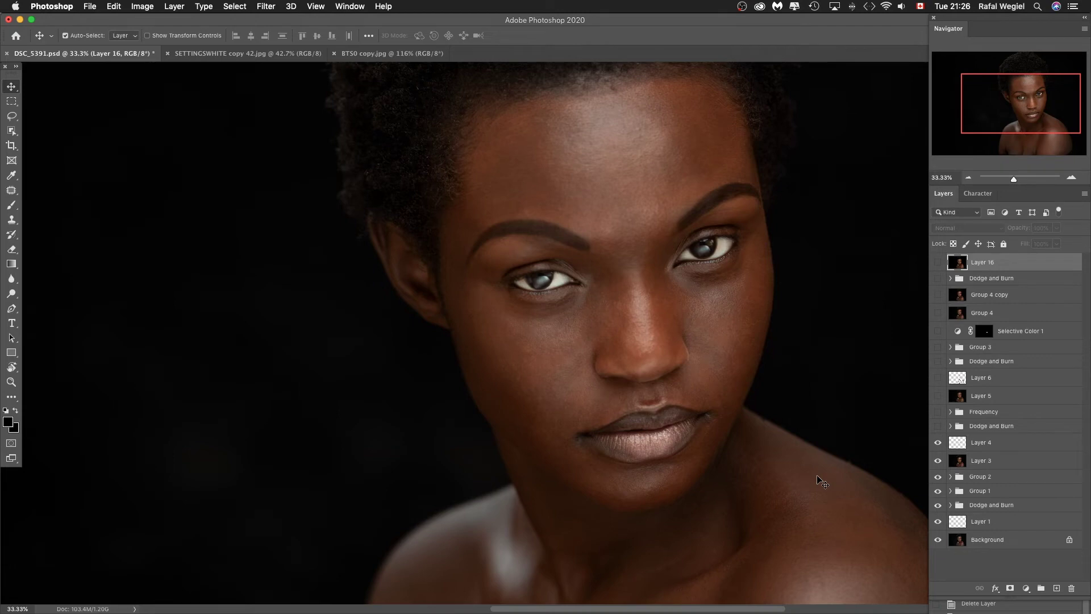
{"action": "left_click", "coordinate": [939, 444]}
{"action": "left_click", "coordinate": [938, 443]}
{"action": "left_click", "coordinate": [938, 443]}
{"action": "left_click", "coordinate": [939, 443]}
Make the Dodge and Burn group above Layer 4 and the Frequency group visible, viewing the whole portrait
{"action": "left_click", "coordinate": [968, 177]}
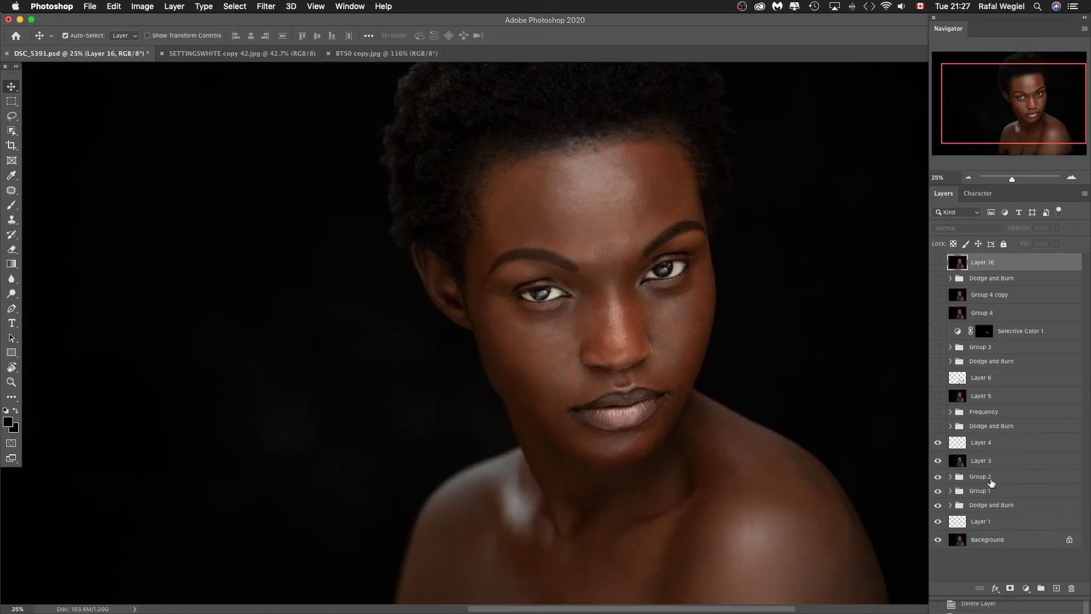
{"action": "left_click", "coordinate": [968, 177]}
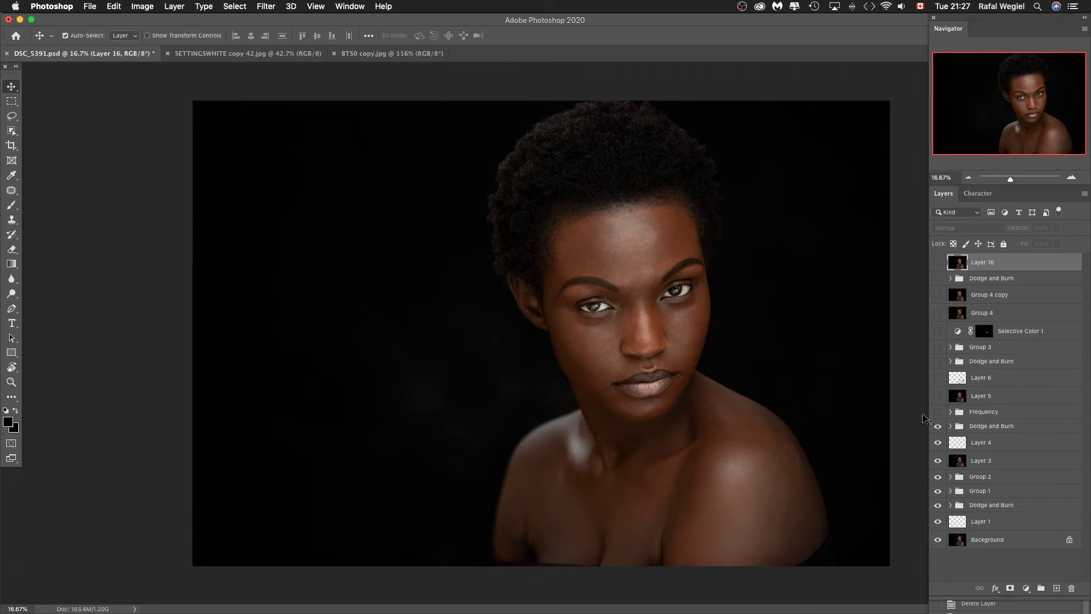
{"action": "left_click", "coordinate": [937, 412]}
Make Layer 5 visible, toggling it to compare the portrait with and without it
{"action": "left_click", "coordinate": [936, 396]}
{"action": "left_click", "coordinate": [937, 396]}
{"action": "left_click", "coordinate": [937, 396]}
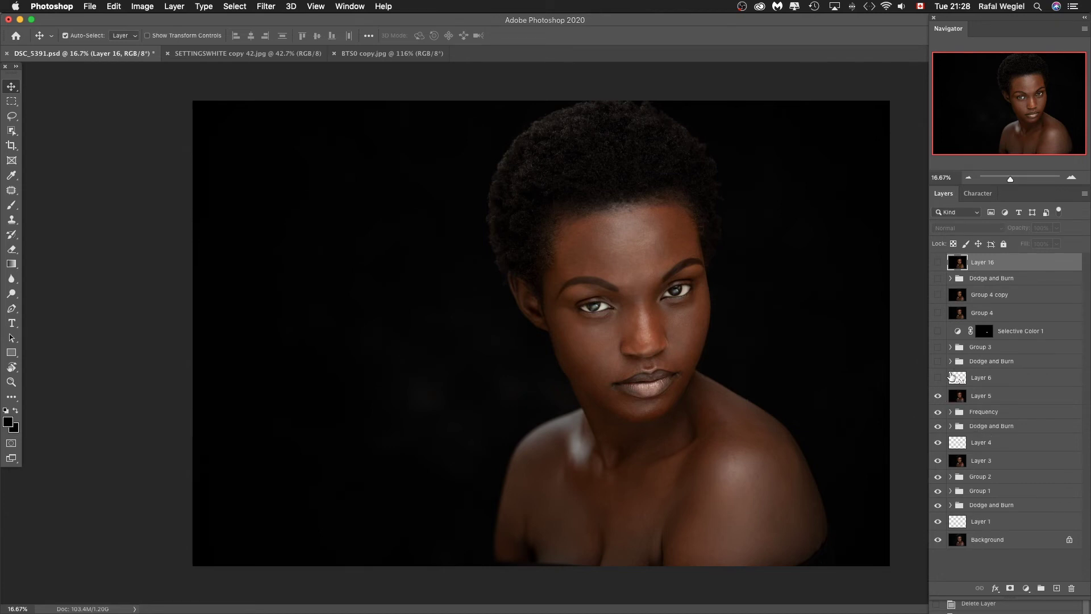
{"action": "left_click", "coordinate": [937, 396]}
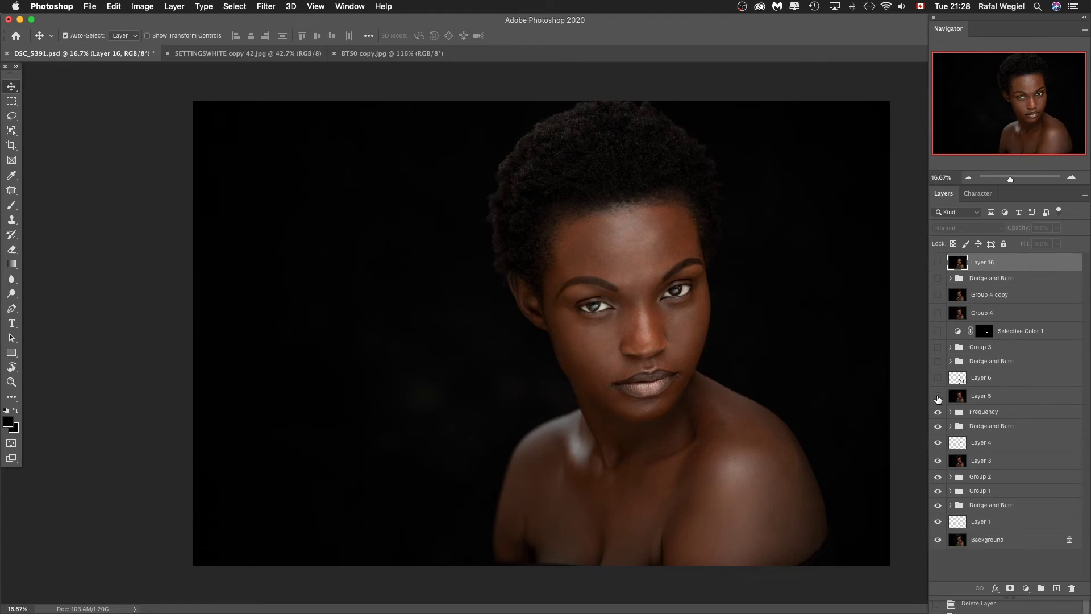
{"action": "left_click", "coordinate": [937, 396]}
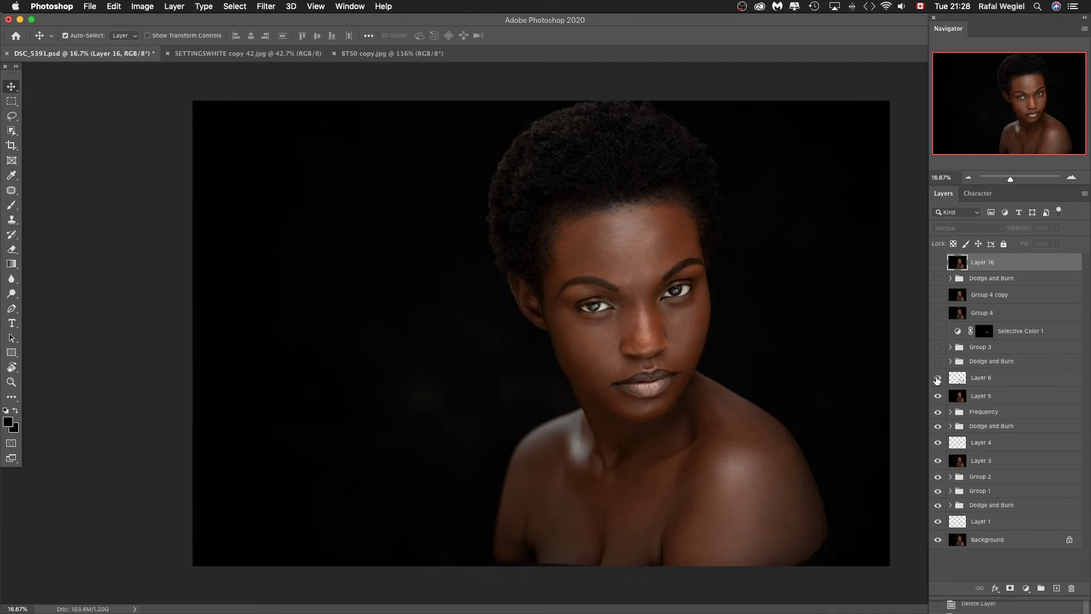
Make Layer 6 visible and examine the portrait's face and shoulders up close
{"action": "key", "text": "super+plus"}
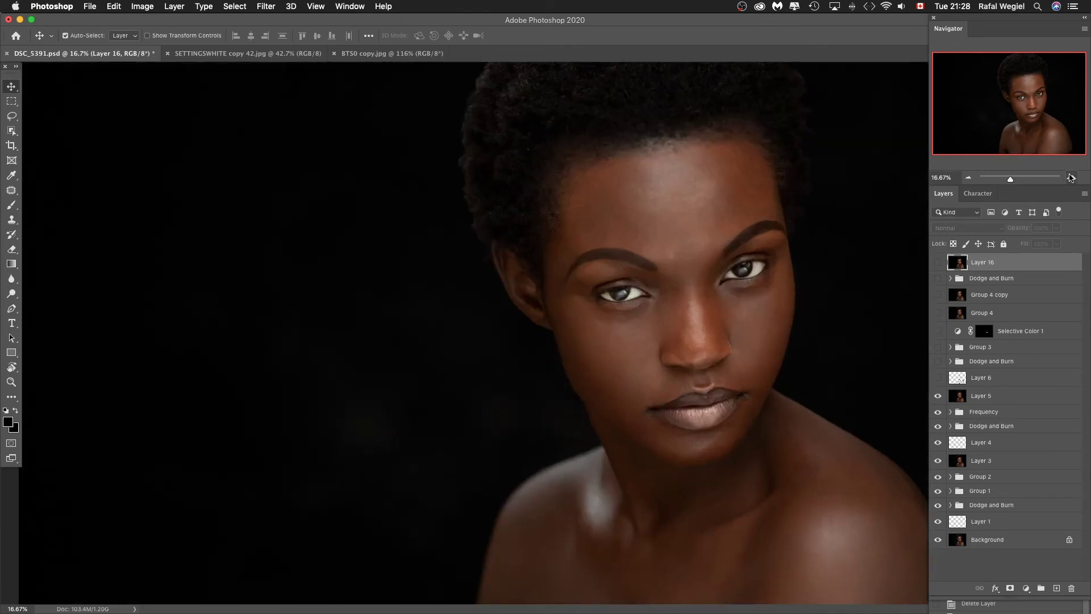
{"action": "left_click", "coordinate": [938, 377]}
{"action": "scroll", "coordinate": [810, 434], "scroll_direction": "down", "scroll_amount": 5}
{"action": "scroll", "coordinate": [810, 433], "scroll_direction": "right", "scroll_amount": 2}
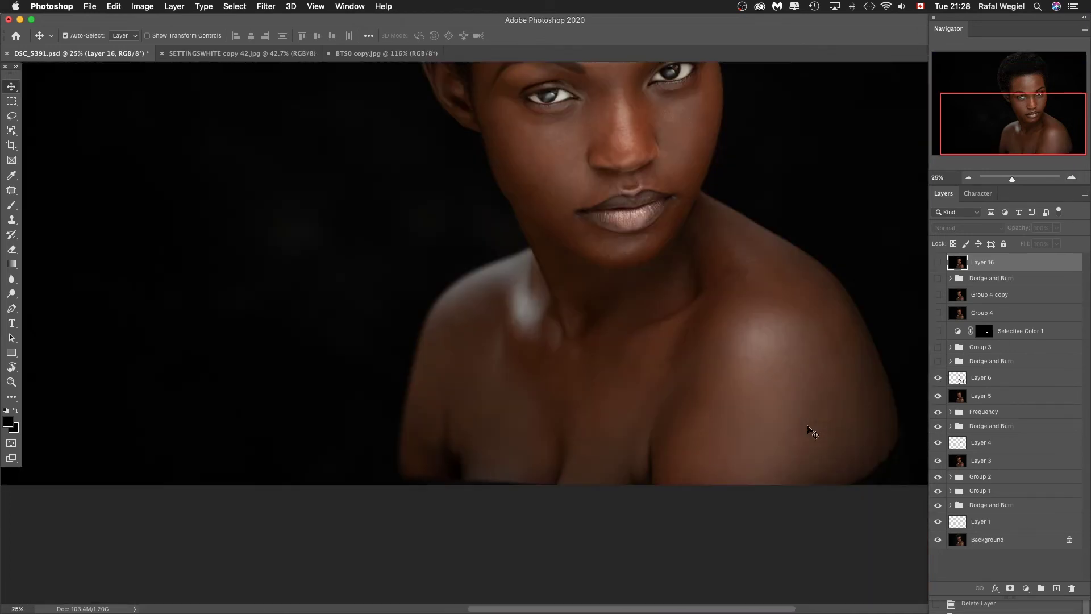
Make the Dodge and Burn group above Layer 6 visible, comparing the portrait with and without it up close and in full
{"action": "left_click", "coordinate": [938, 361]}
{"action": "left_click", "coordinate": [938, 361]}
{"action": "left_click", "coordinate": [938, 361]}
{"action": "scroll", "coordinate": [748, 401], "scroll_direction": "up", "scroll_amount": 3}
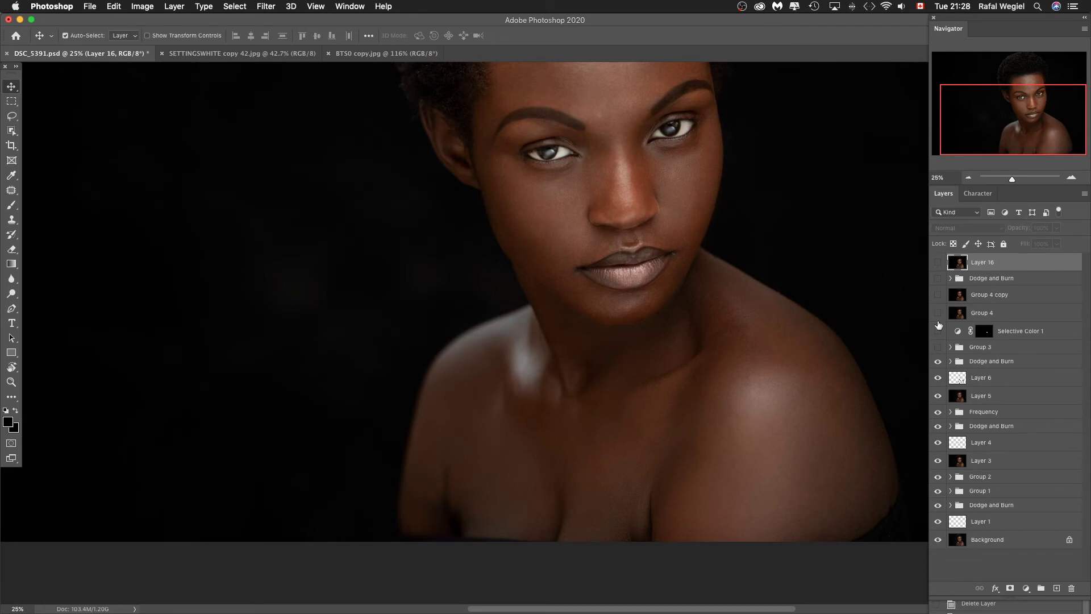
{"action": "left_click", "coordinate": [969, 177]}
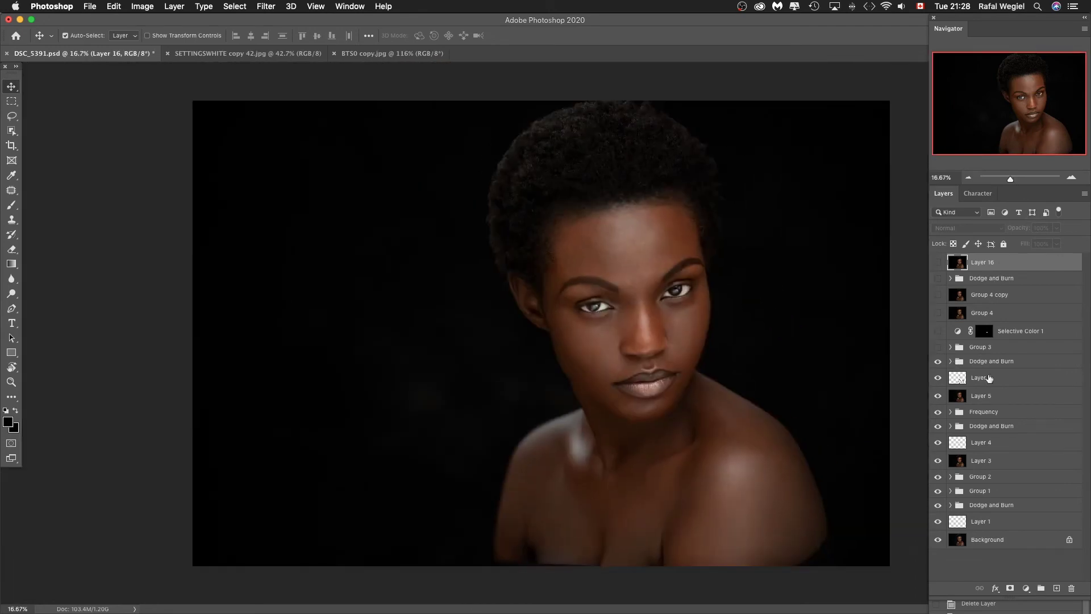
{"action": "left_click", "coordinate": [938, 362]}
{"action": "left_click", "coordinate": [938, 361]}
{"action": "left_click", "coordinate": [938, 364]}
{"action": "left_click", "coordinate": [938, 362]}
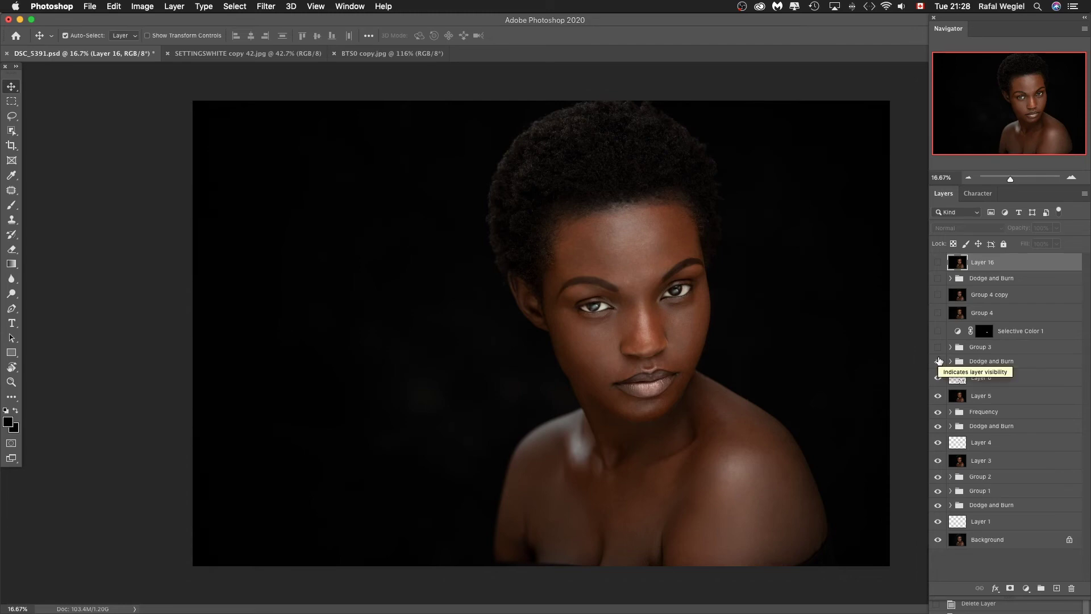
{"action": "left_click", "coordinate": [938, 362]}
Make Group 3 above the middle Dodge and Burn group visible, examining the face up close
{"action": "left_click", "coordinate": [938, 348]}
{"action": "left_click", "coordinate": [938, 347]}
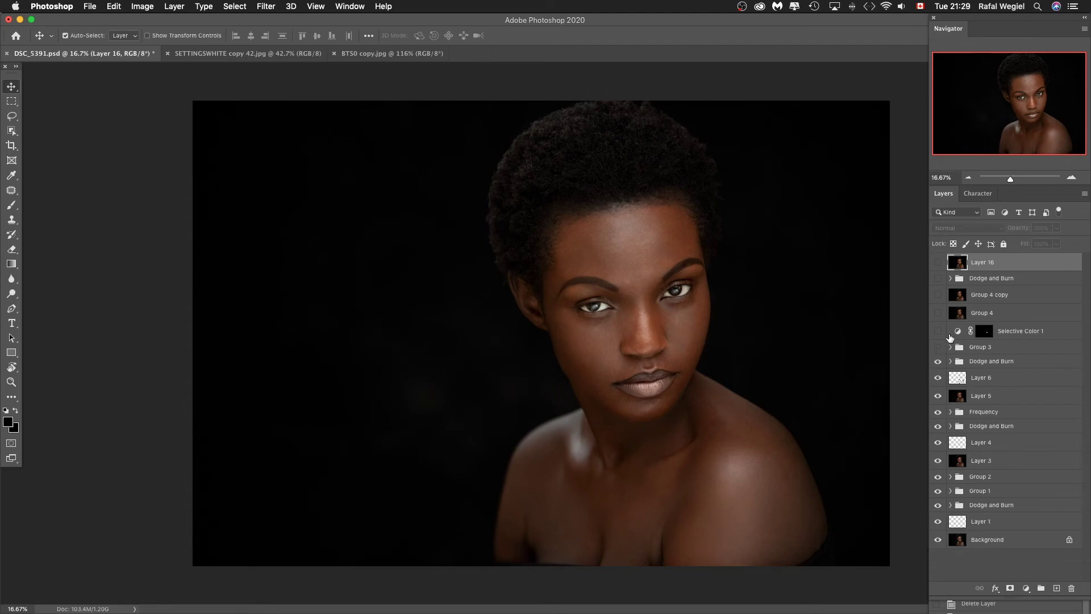
{"action": "left_click", "coordinate": [1072, 178]}
{"action": "left_click", "coordinate": [1072, 178]}
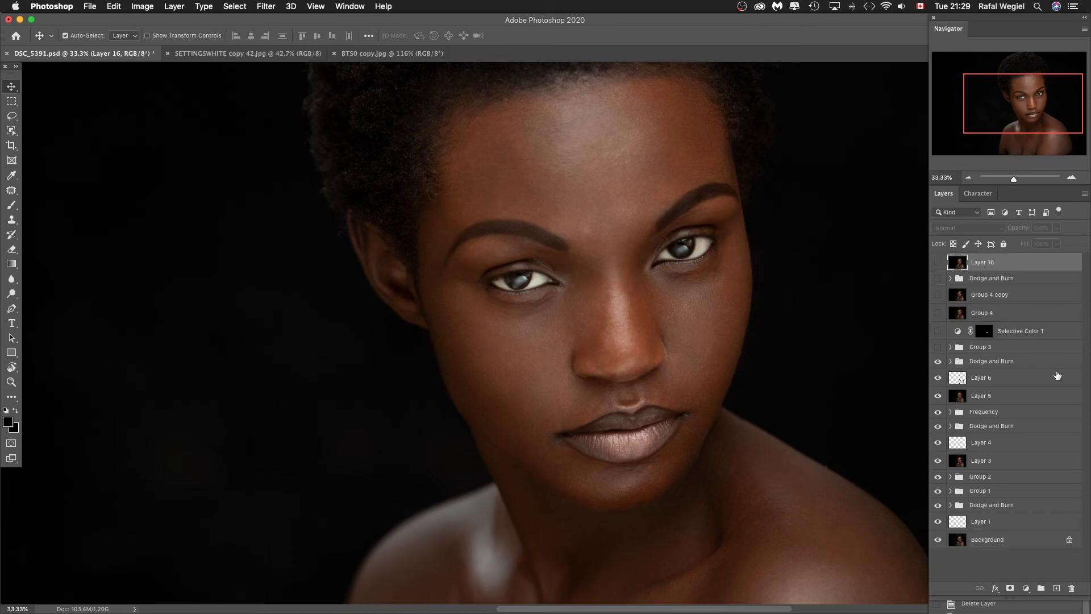
{"action": "left_click", "coordinate": [968, 177]}
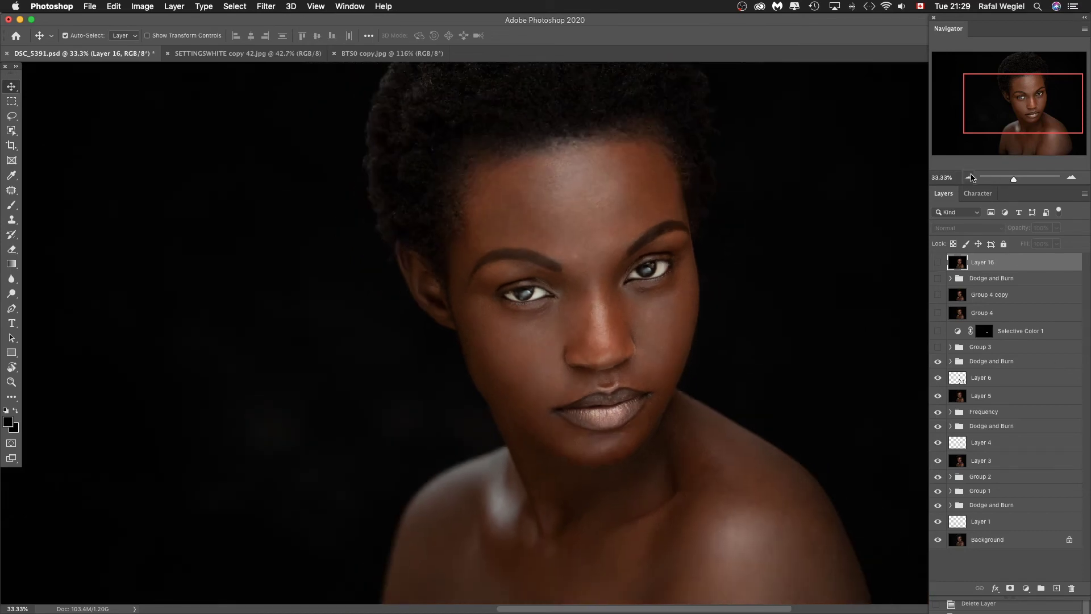
{"action": "left_click", "coordinate": [937, 346]}
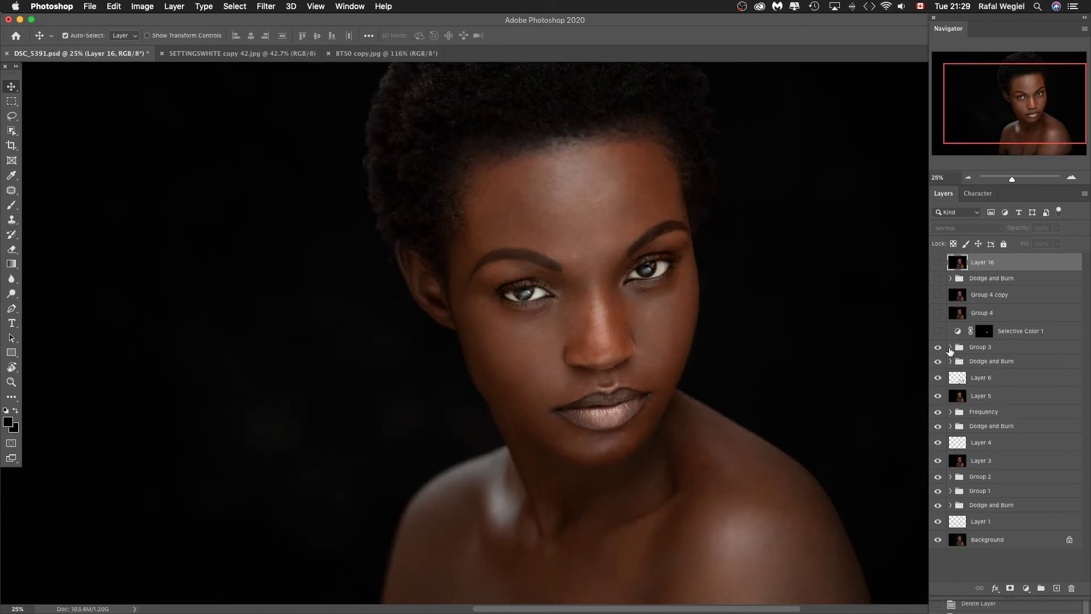
Review the layers inside Group 3 and compare the portrait with and without the group
{"action": "left_click", "coordinate": [950, 348]}
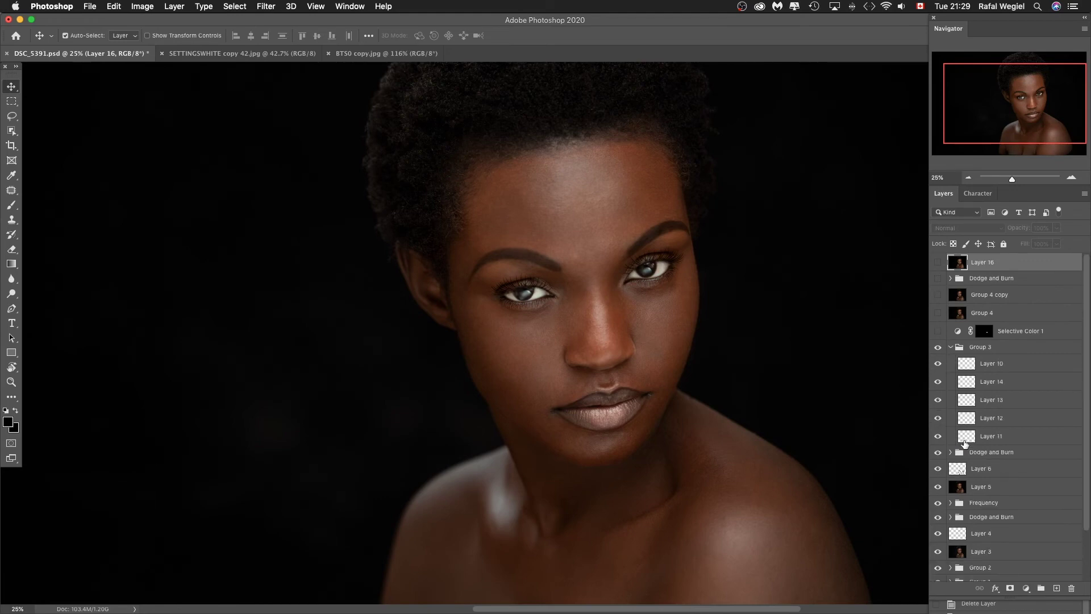
{"action": "left_click", "coordinate": [950, 347]}
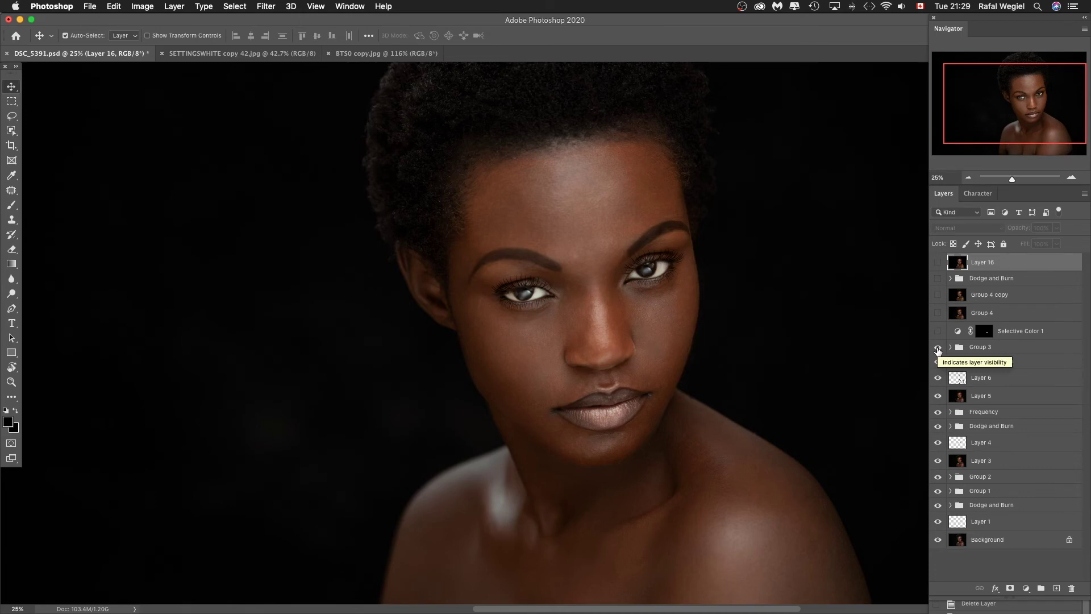
{"action": "left_click", "coordinate": [938, 352]}
{"action": "left_click", "coordinate": [938, 352]}
{"action": "left_click", "coordinate": [938, 352]}
{"action": "left_click", "coordinate": [938, 353]}
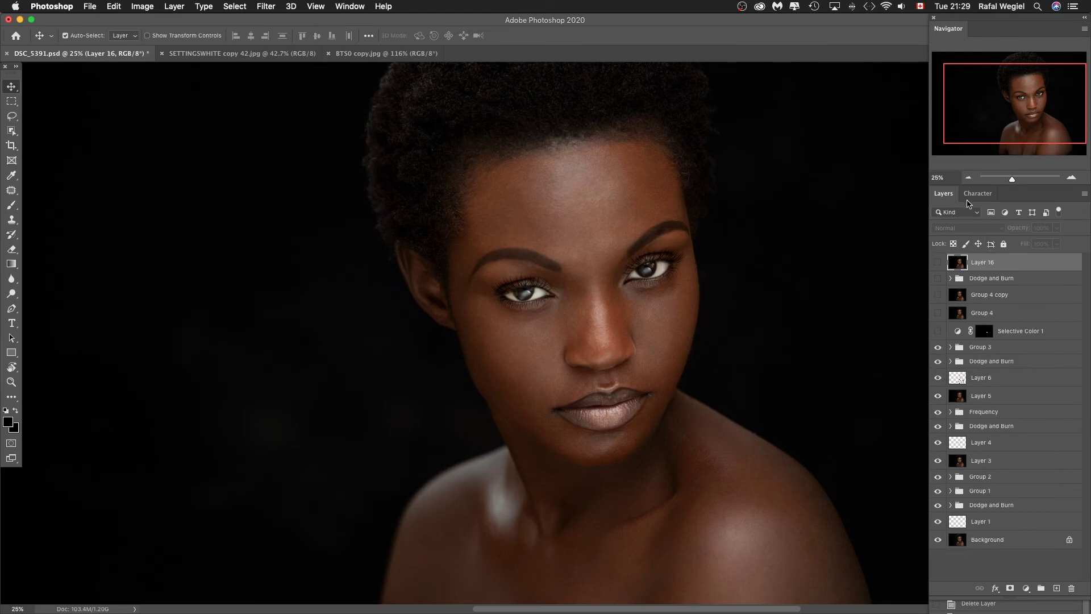
Make the Selective Color 1 adjustment visible and view its effect on the lips up close and on the whole portrait
{"action": "left_click", "coordinate": [1071, 176]}
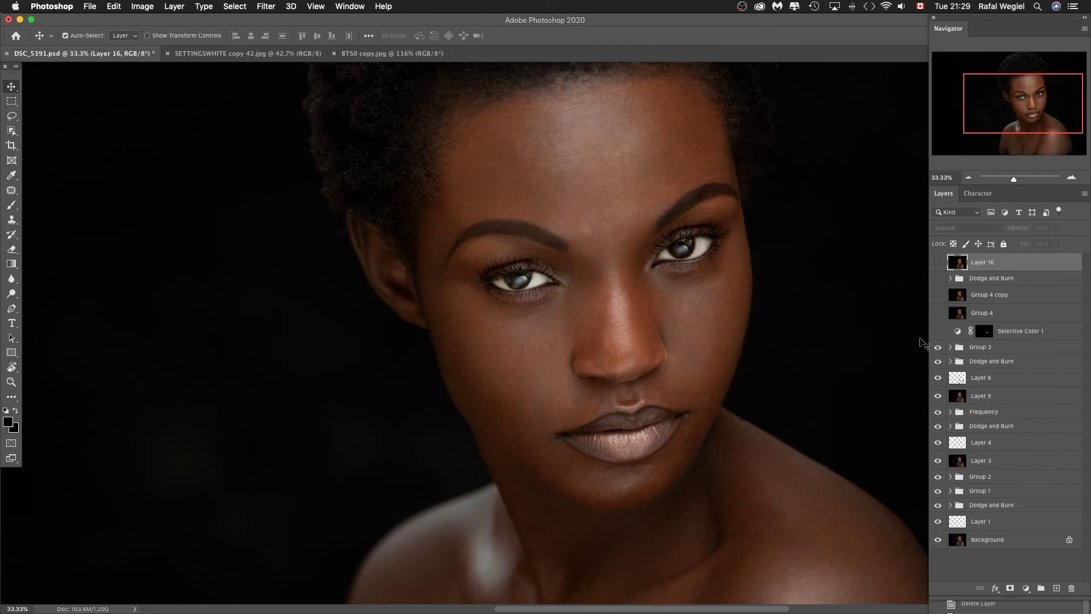
{"action": "left_click", "coordinate": [938, 331]}
{"action": "left_click", "coordinate": [968, 178]}
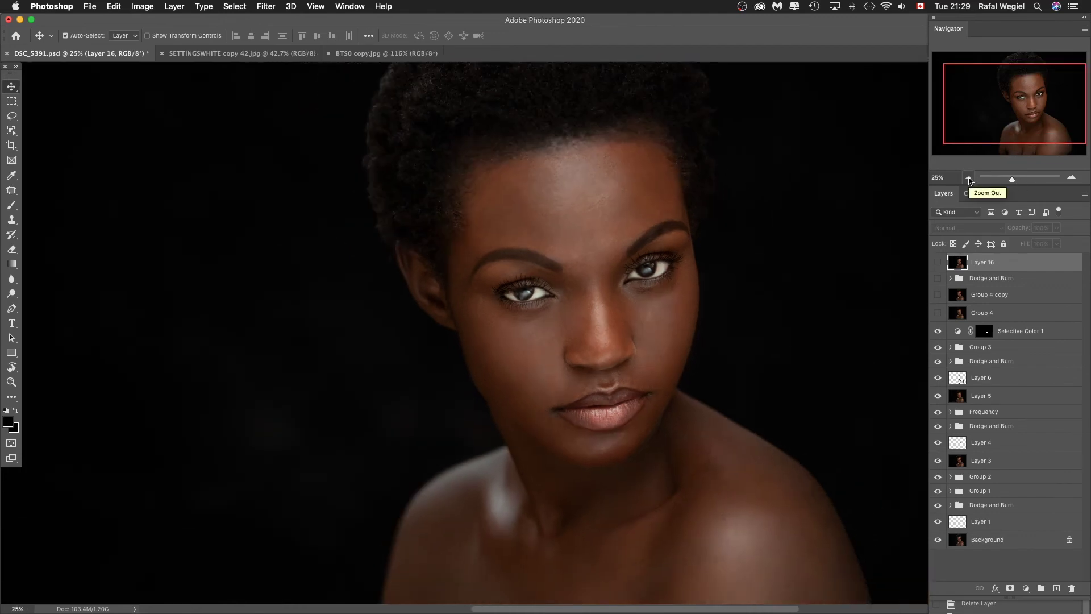
{"action": "left_click", "coordinate": [968, 178]}
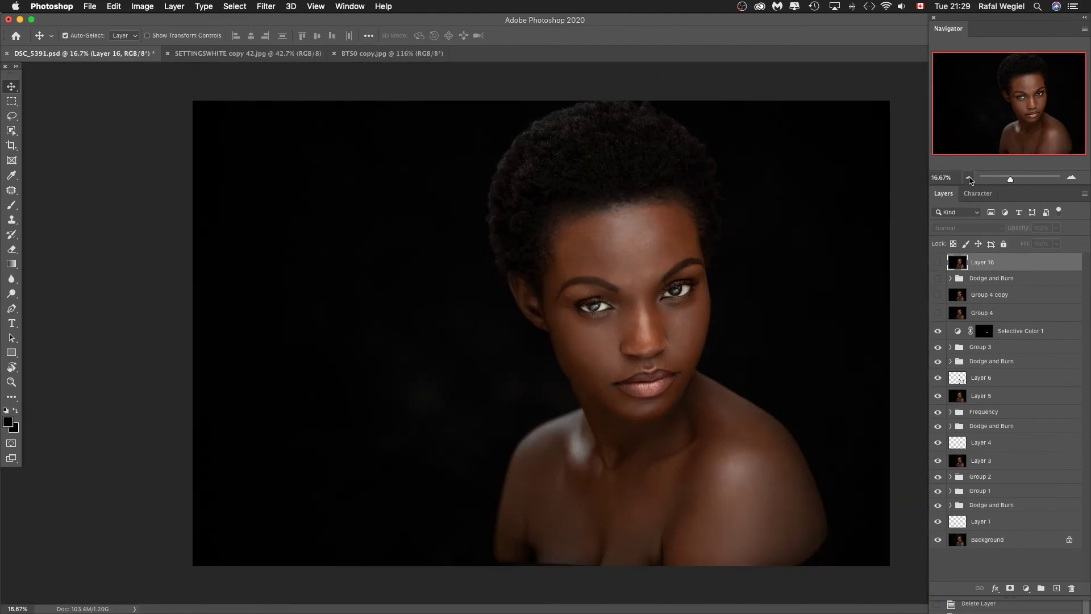
Make the Group 4 and Group 4 copy layers visible
{"action": "left_click", "coordinate": [938, 313]}
{"action": "left_click", "coordinate": [938, 313]}
{"action": "left_click", "coordinate": [937, 295]}
Make the topmost Dodge and Burn group visible, comparing the portrait with and without it up close and in full
{"action": "left_click", "coordinate": [938, 278]}
{"action": "left_click", "coordinate": [937, 279]}
{"action": "left_click", "coordinate": [937, 280]}
{"action": "left_click", "coordinate": [1070, 177]}
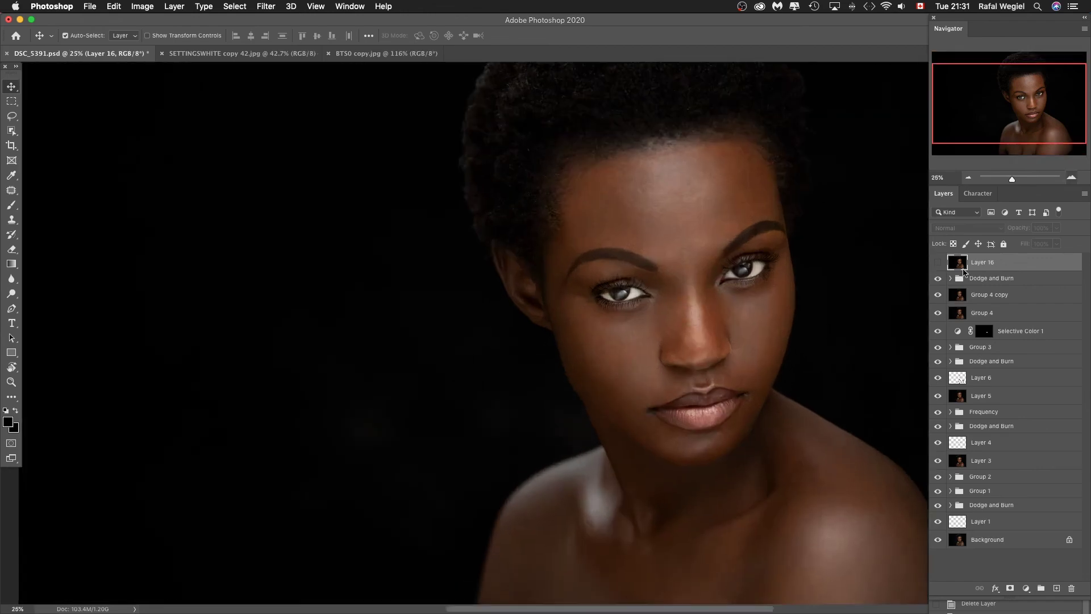
{"action": "left_click", "coordinate": [938, 279]}
{"action": "left_click", "coordinate": [938, 279]}
{"action": "left_click", "coordinate": [938, 278]}
{"action": "left_click", "coordinate": [938, 279]}
{"action": "left_click", "coordinate": [969, 178]}
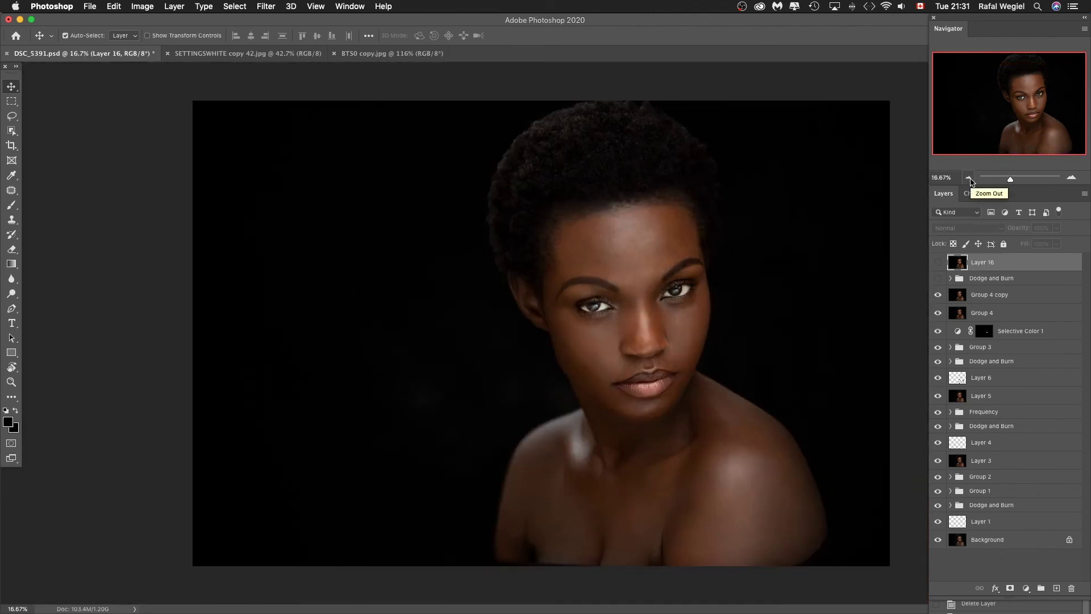
{"action": "left_click", "coordinate": [938, 279]}
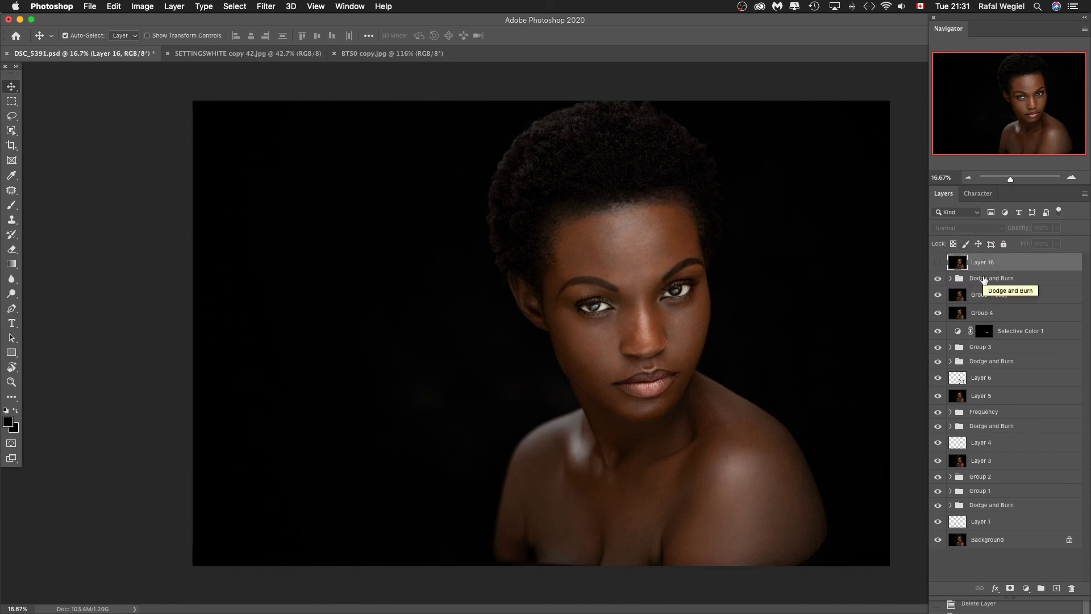
Make Layer 16 visible, toggling it to compare the portrait with and without it
{"action": "left_click", "coordinate": [937, 262]}
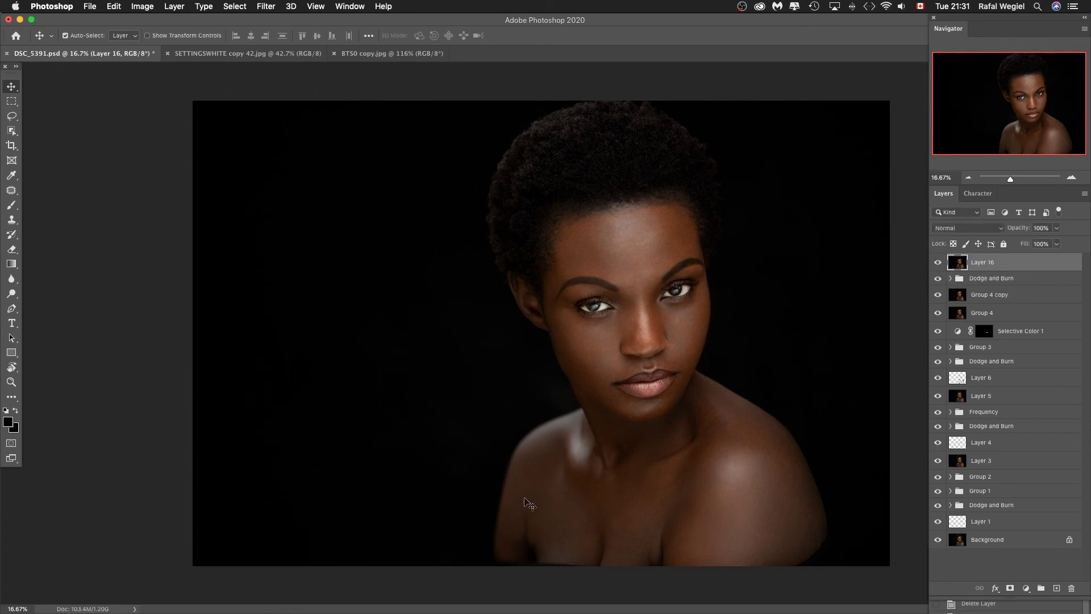
{"action": "left_click", "coordinate": [937, 261]}
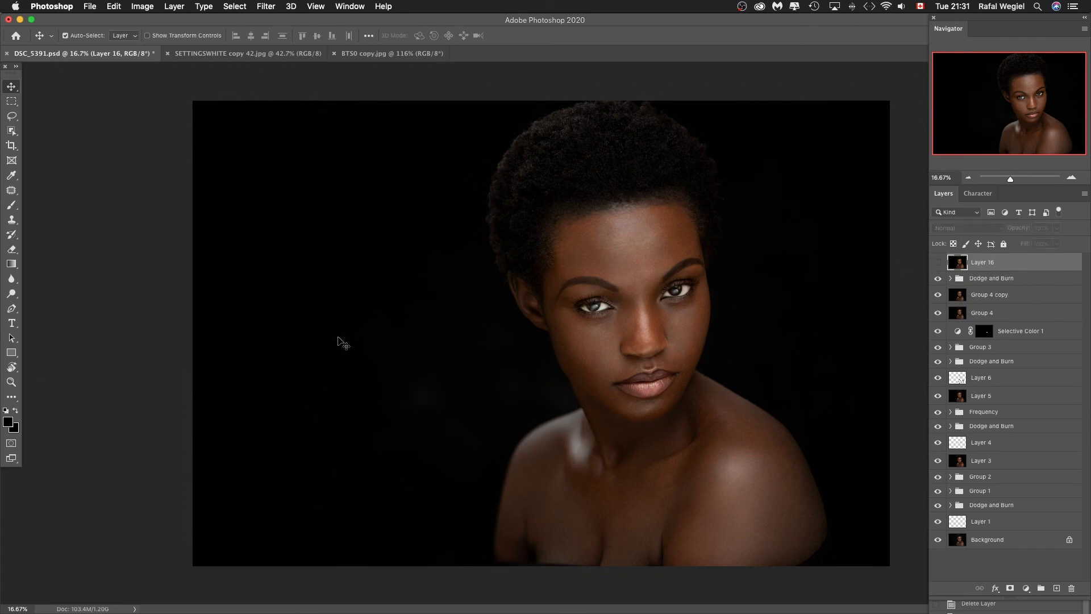
{"action": "left_click", "coordinate": [937, 262]}
Hide all layers except the Background, and toggle Layer 16 to compare the original with the final portrait, leaving it visible
{"action": "left_click", "coordinate": [968, 177]}
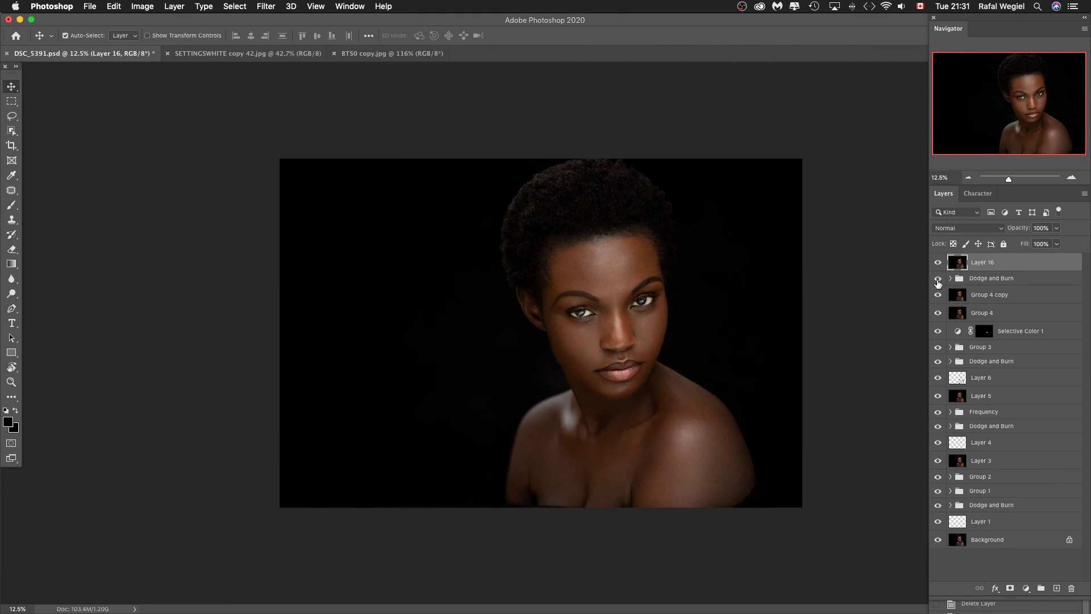
{"action": "left_click", "coordinate": [937, 539], "text": "alt"}
{"action": "left_click", "coordinate": [939, 264]}
{"action": "left_click", "coordinate": [937, 262]}
{"action": "left_click", "coordinate": [937, 263]}
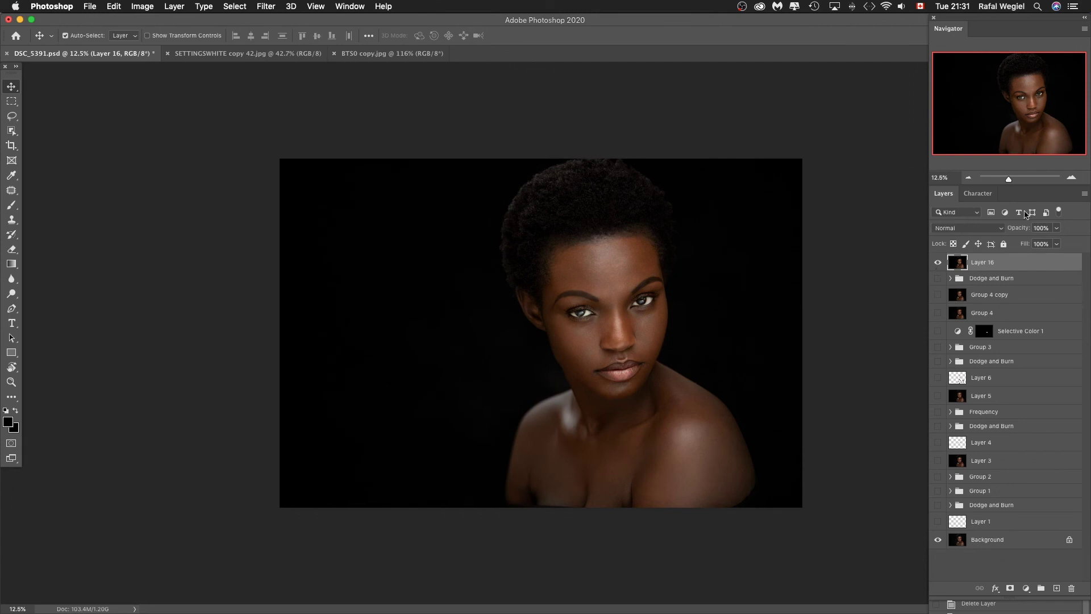